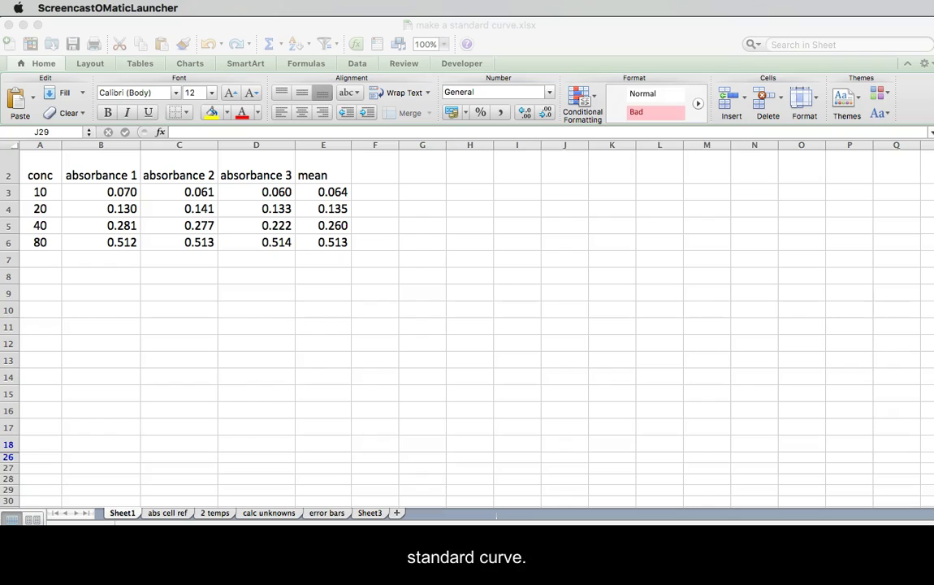
- Insert a blank Marked Scatter chart from the Charts gallery below the data table
scroll(171, 292, "down", 2)
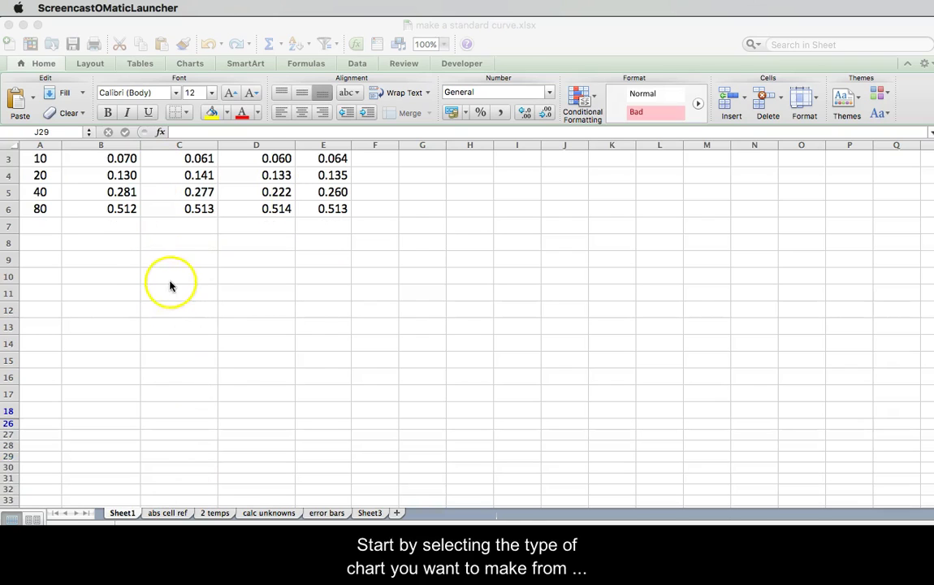
left_click(195, 65)
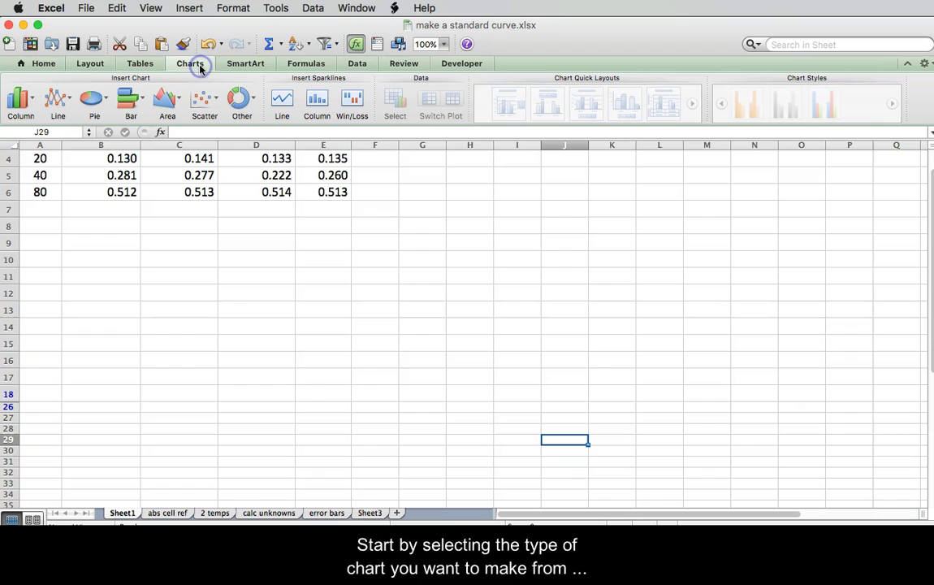
left_click(204, 97)
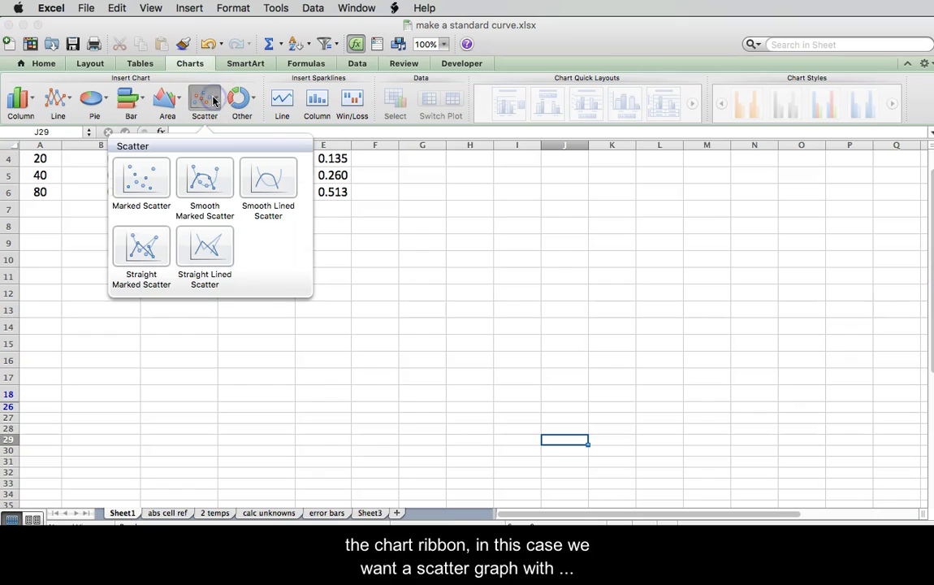
left_click(137, 183)
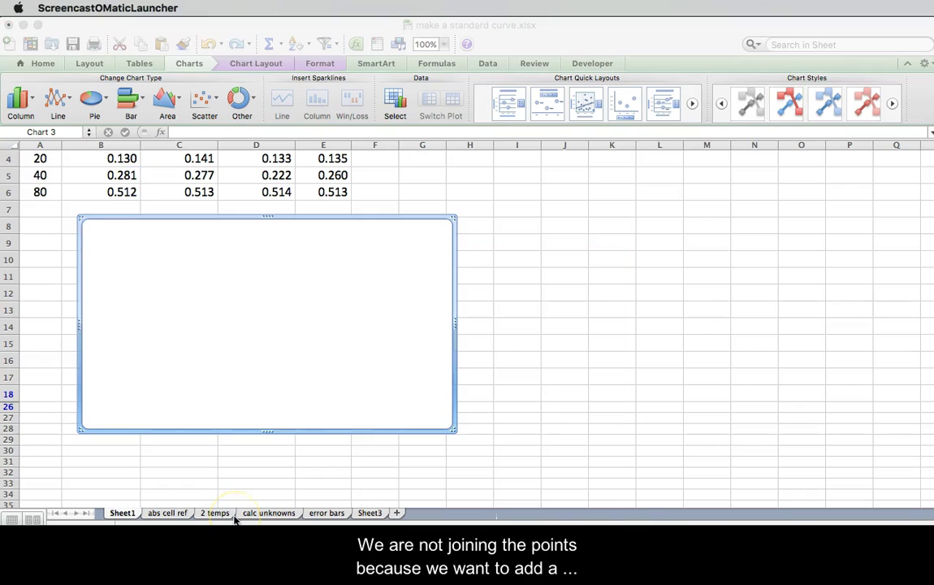
scroll(588, 340, "up", 3)
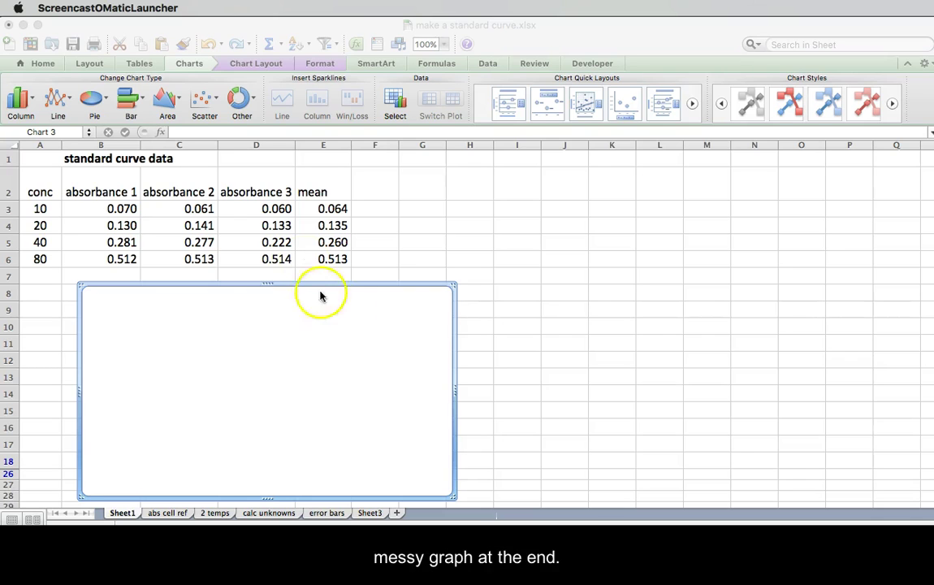
left_click(432, 354)
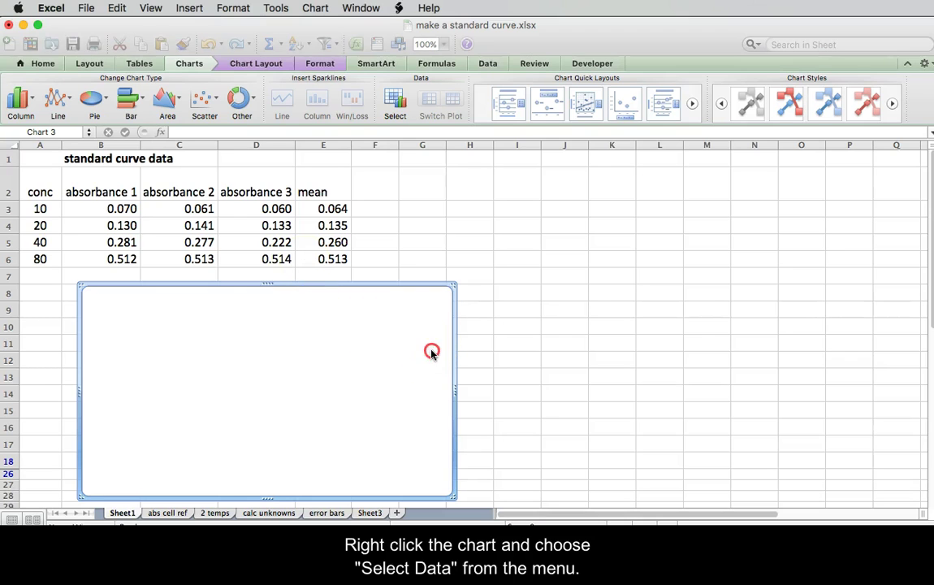
right_click(378, 351)
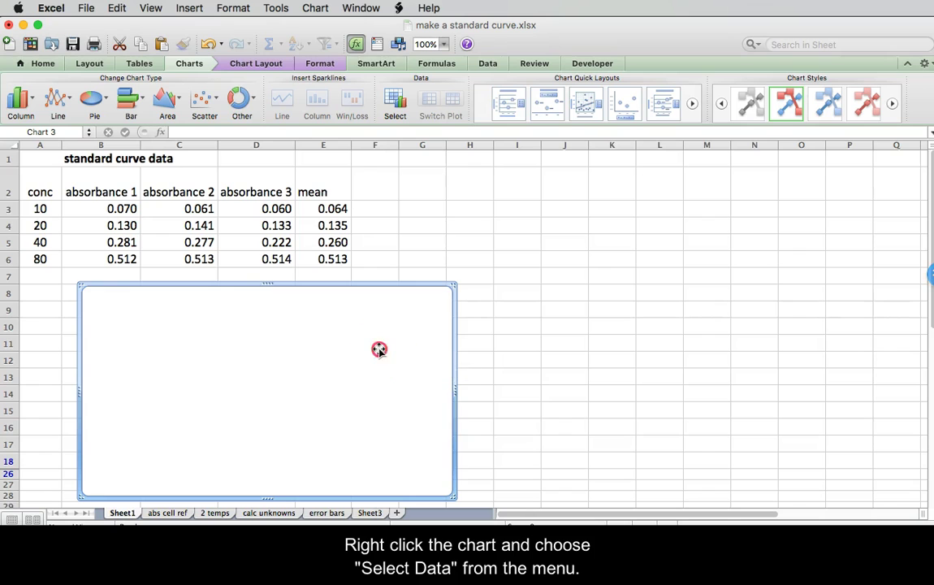
- Add a new empty series in the chart's Select Data settings
left_click(400, 411)
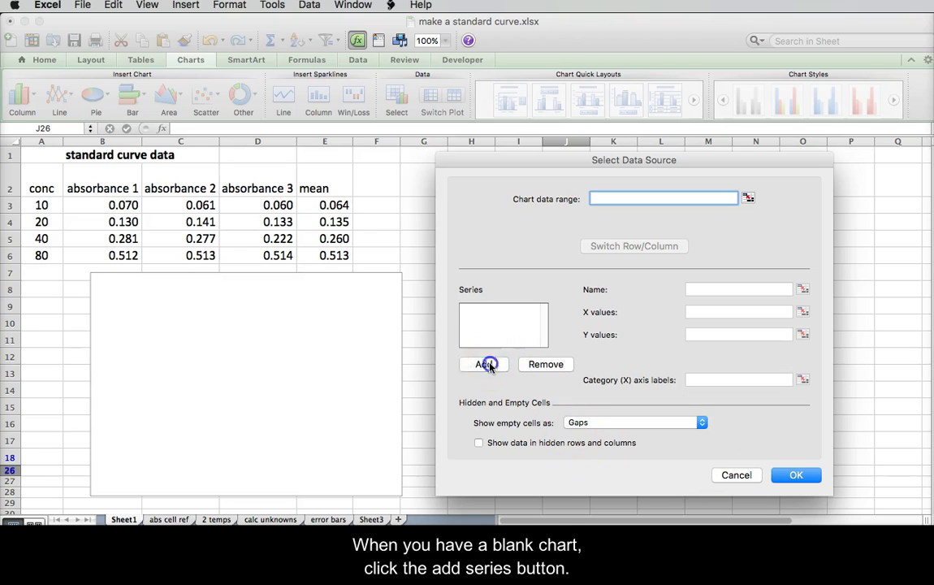
left_click(485, 364)
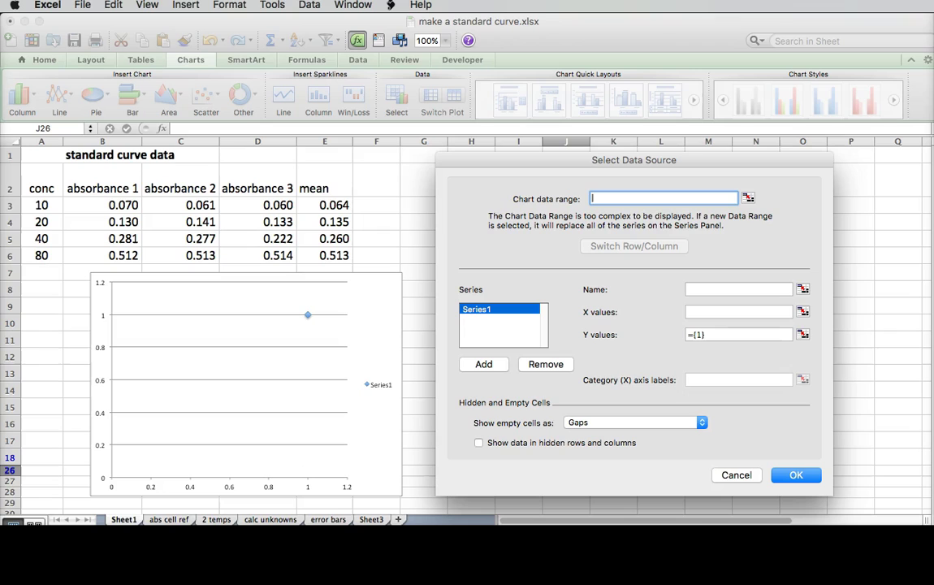
left_click(803, 313)
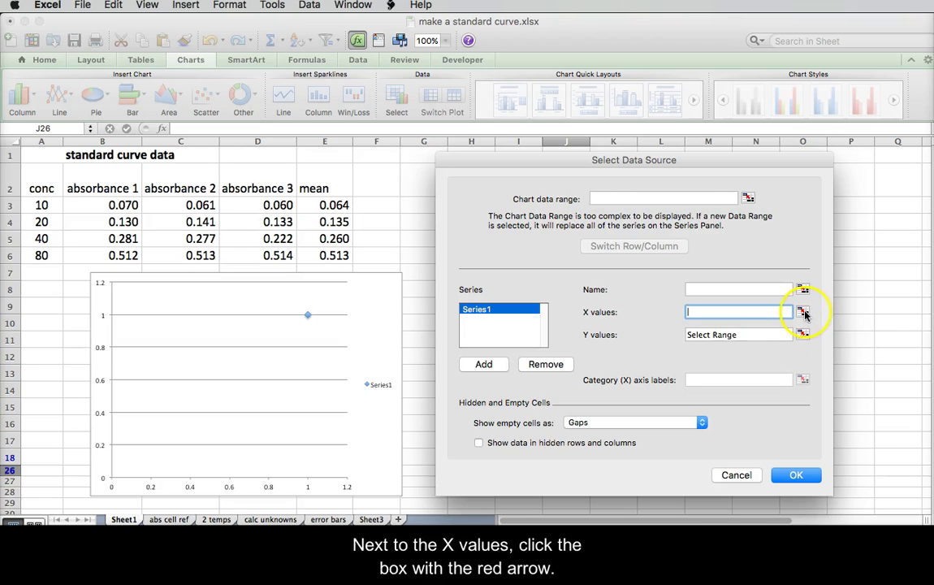
- Plot concentrations A3:A6 as X values against mean absorbances E3:E6 as Y values
left_click(805, 314)
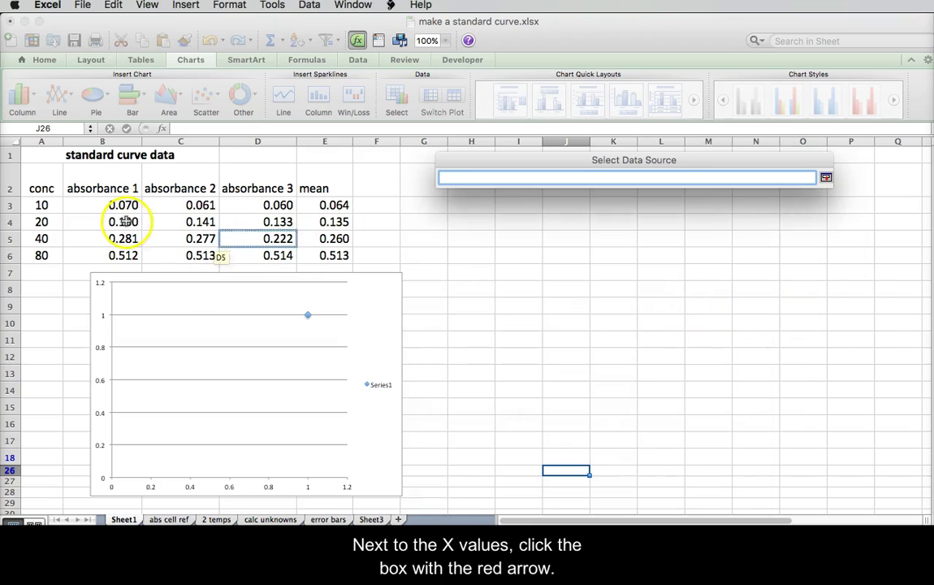
left_click(59, 206)
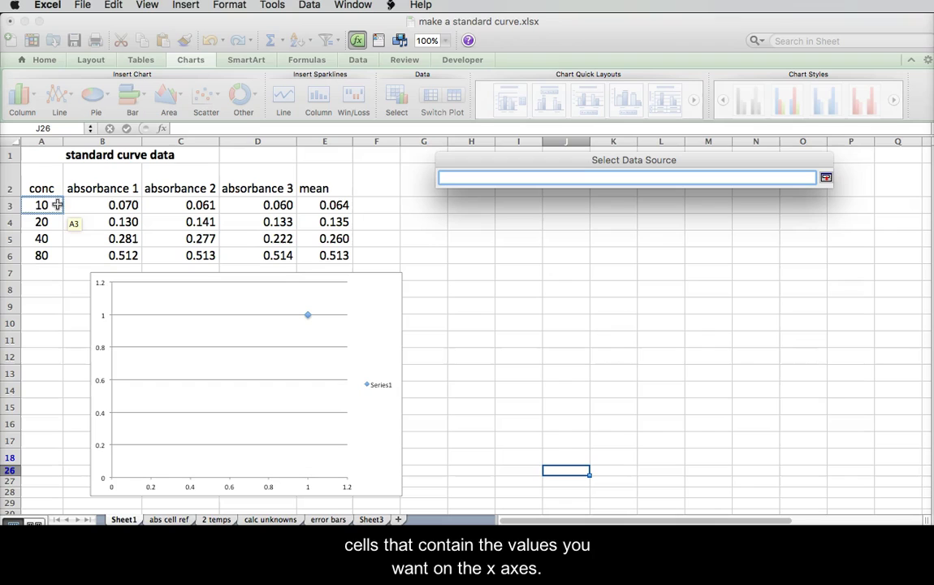
left_click_drag(57, 205, 50, 255)
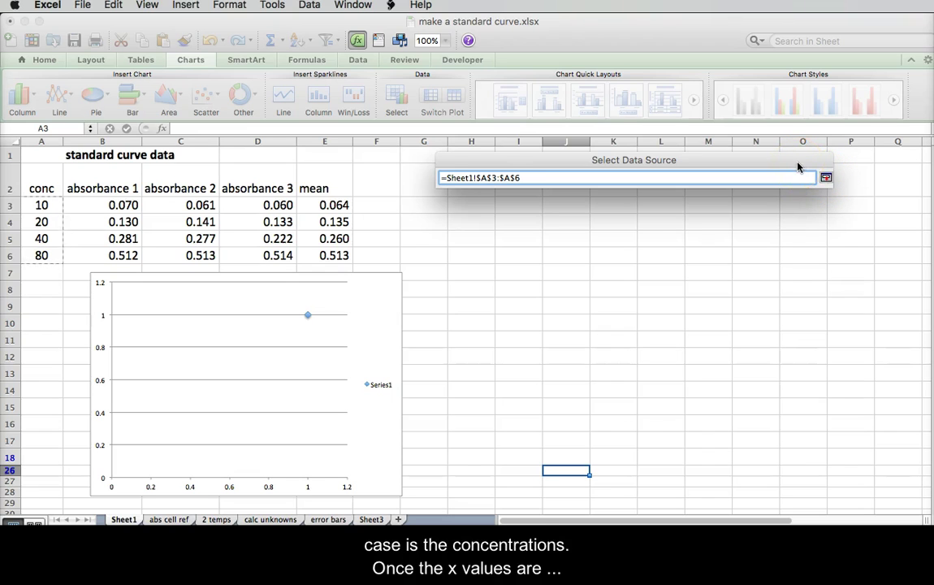
key("Return")
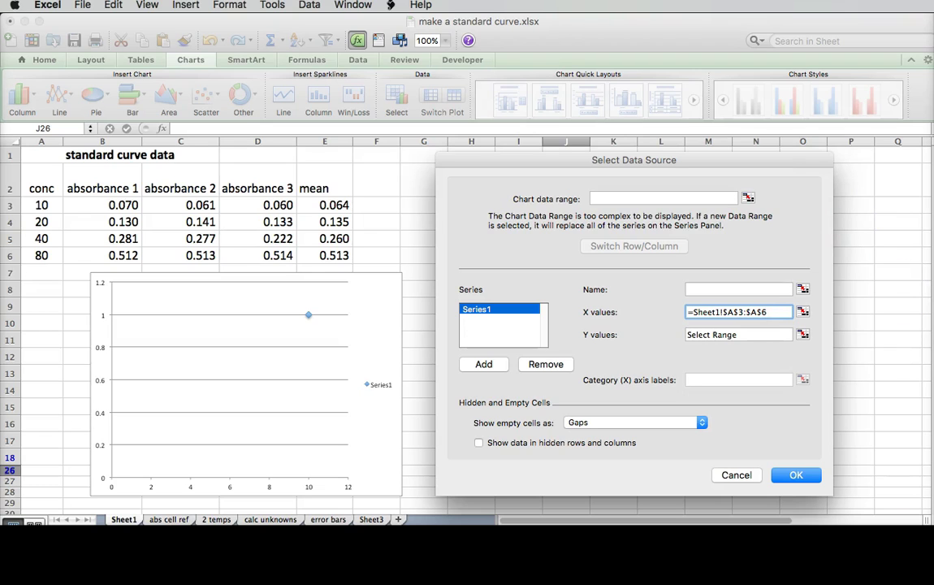
left_click(802, 334)
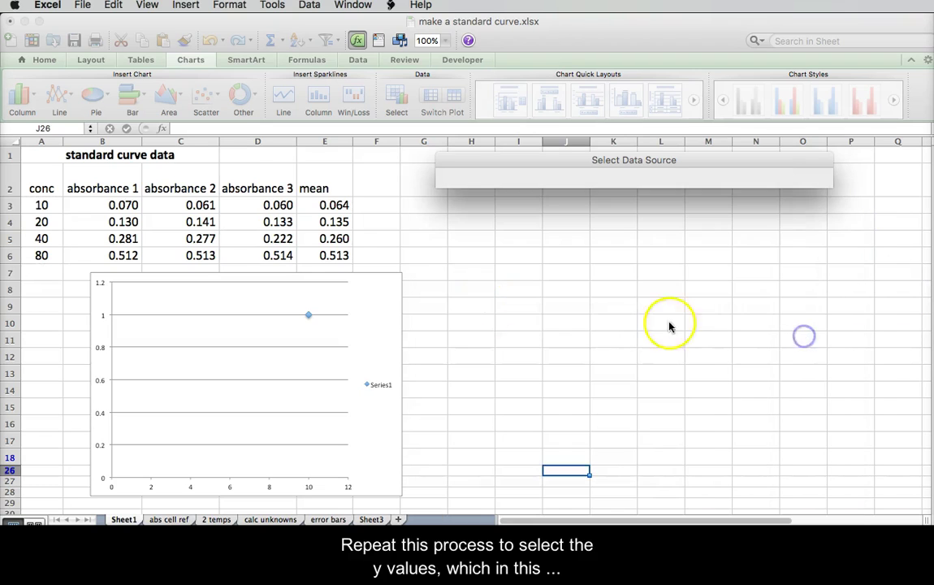
left_click_drag(314, 205, 315, 253)
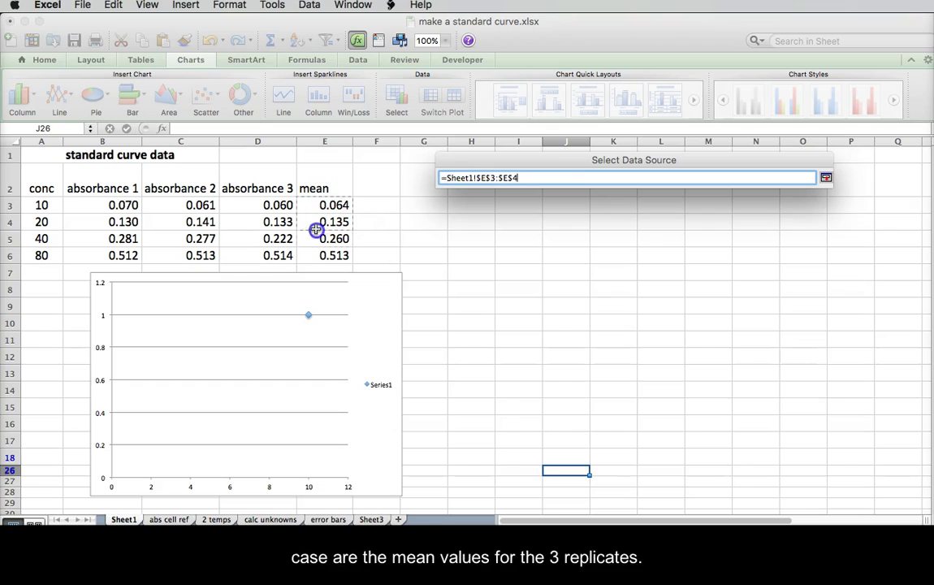
key("Return")
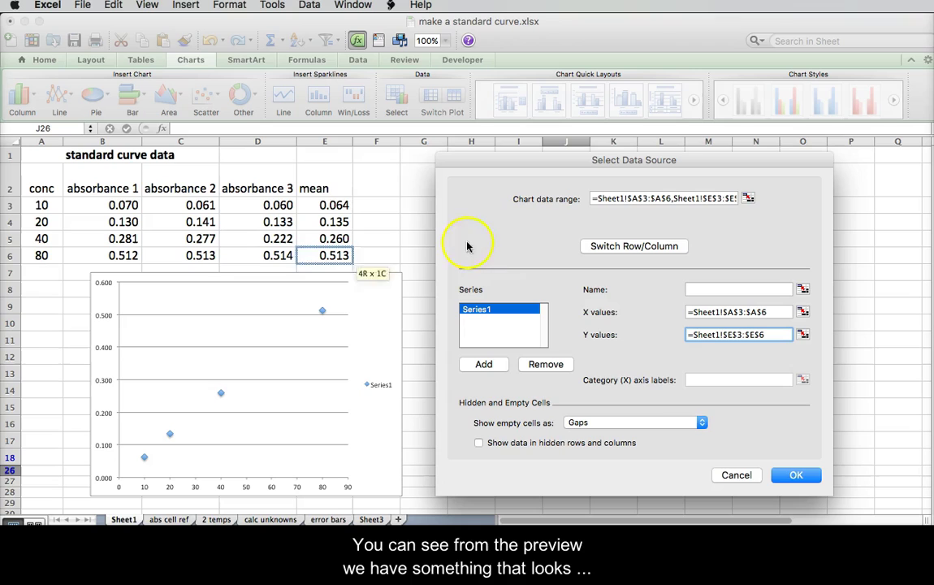
left_click(804, 476)
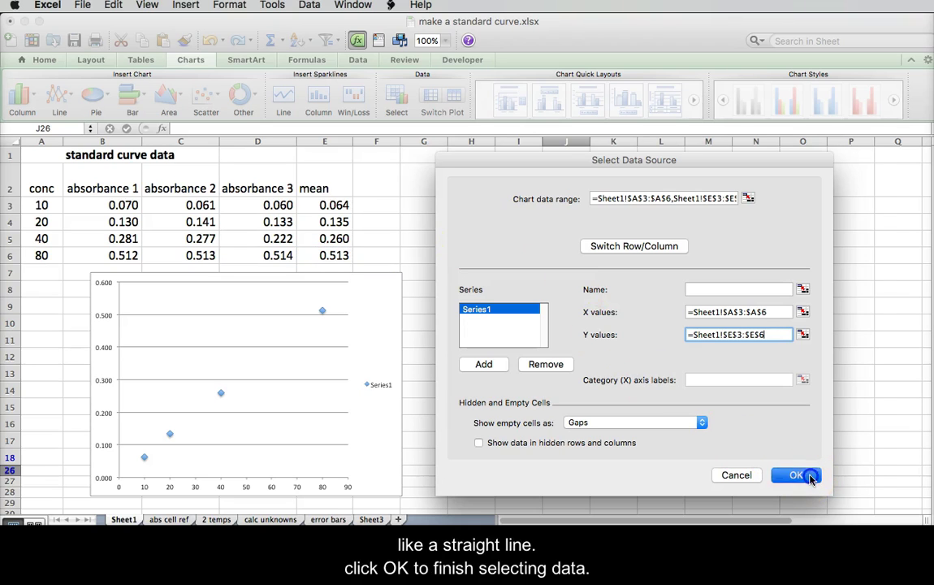
- Apply the data, then delete the chart's gridlines and Series1 legend
left_click(796, 475)
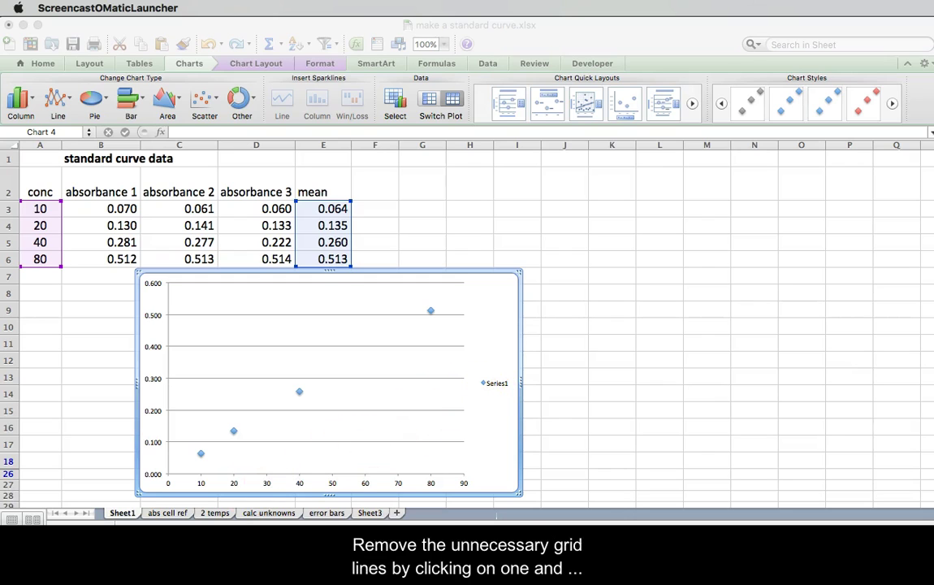
left_click(502, 385)
left_click(412, 380)
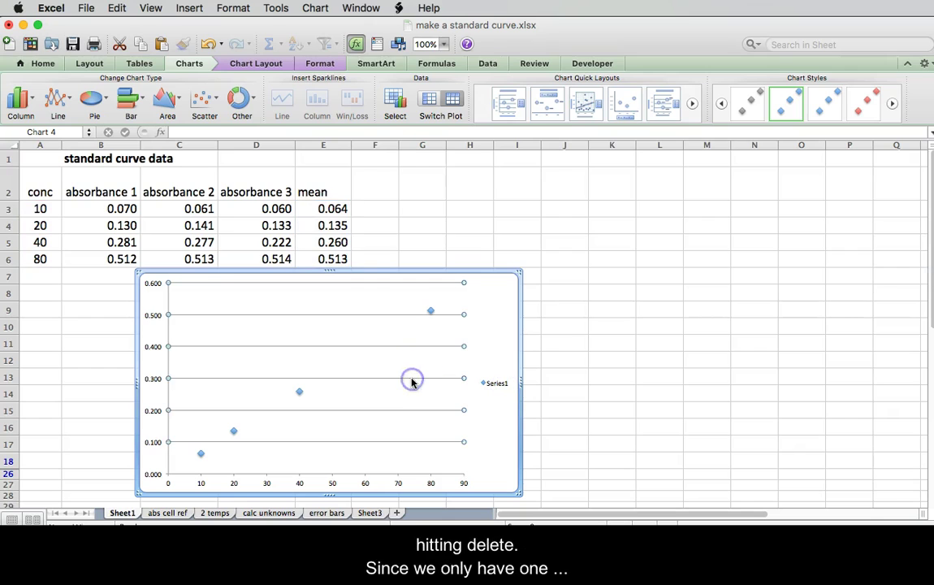
key("Delete")
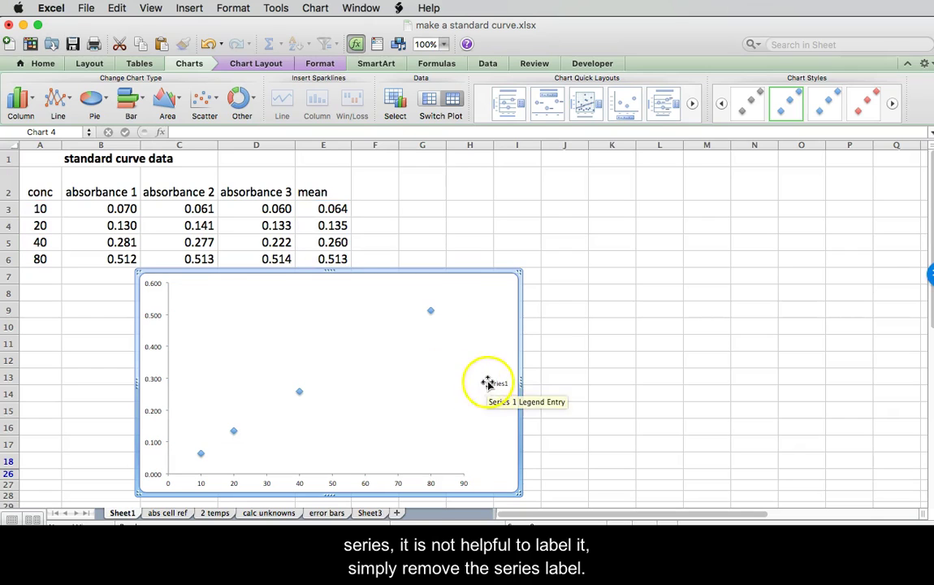
left_click(488, 383)
key("Delete")
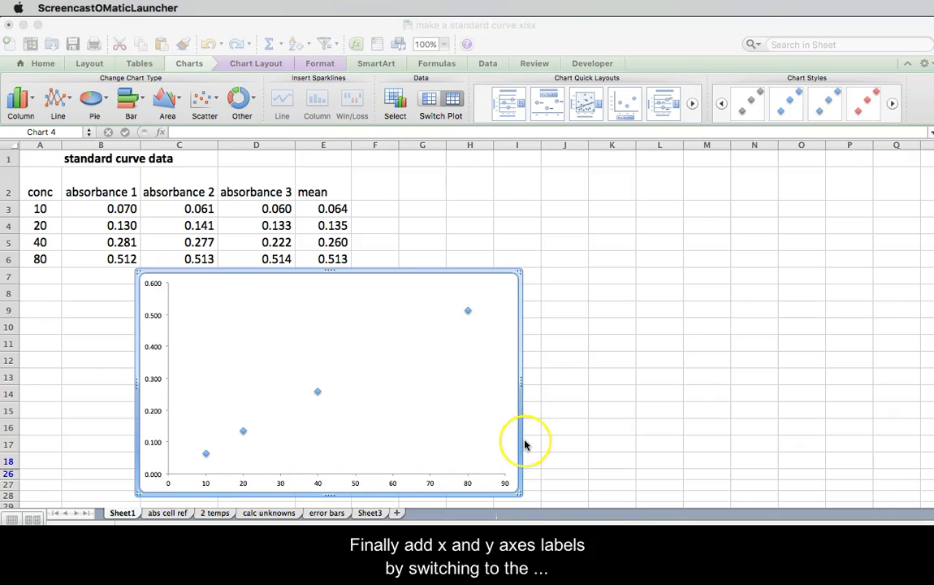
- Add a horizontal axis title below the axis reading 'Conc'
left_click(238, 65)
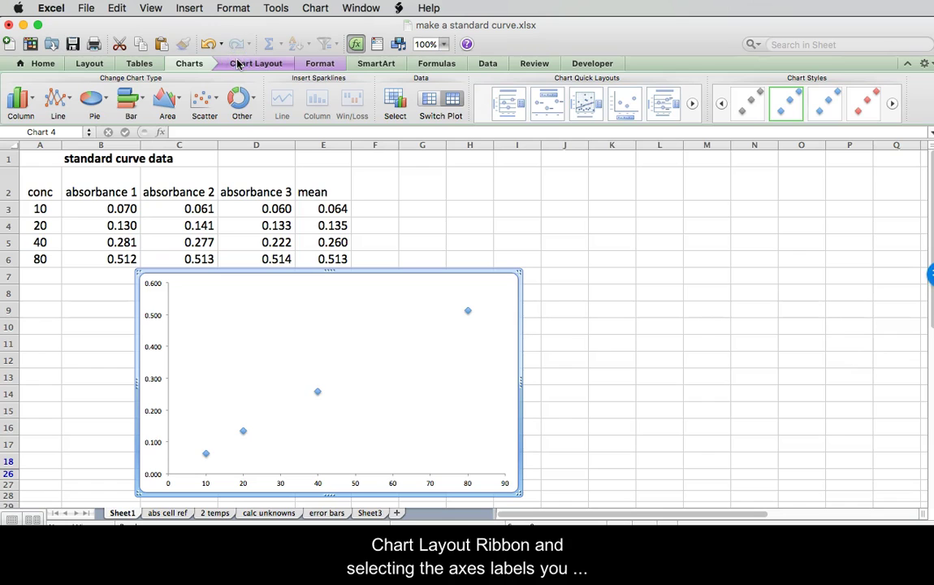
left_click(182, 96)
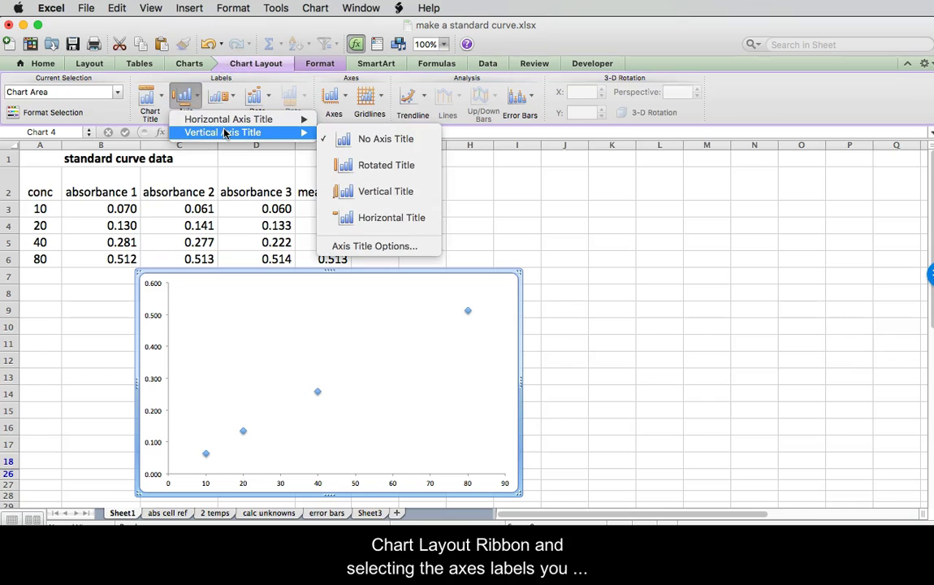
mouse_move(228, 120)
left_click(367, 151)
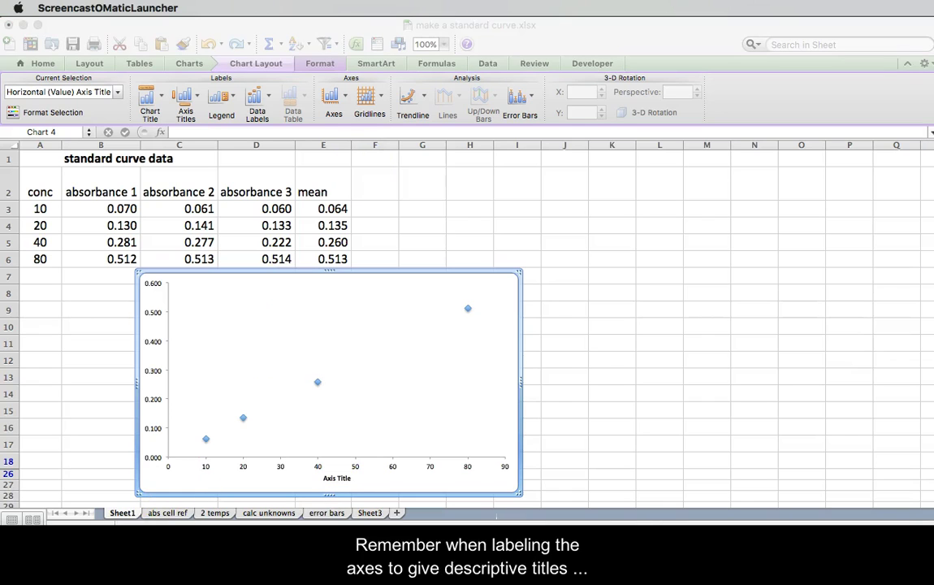
left_click(338, 478)
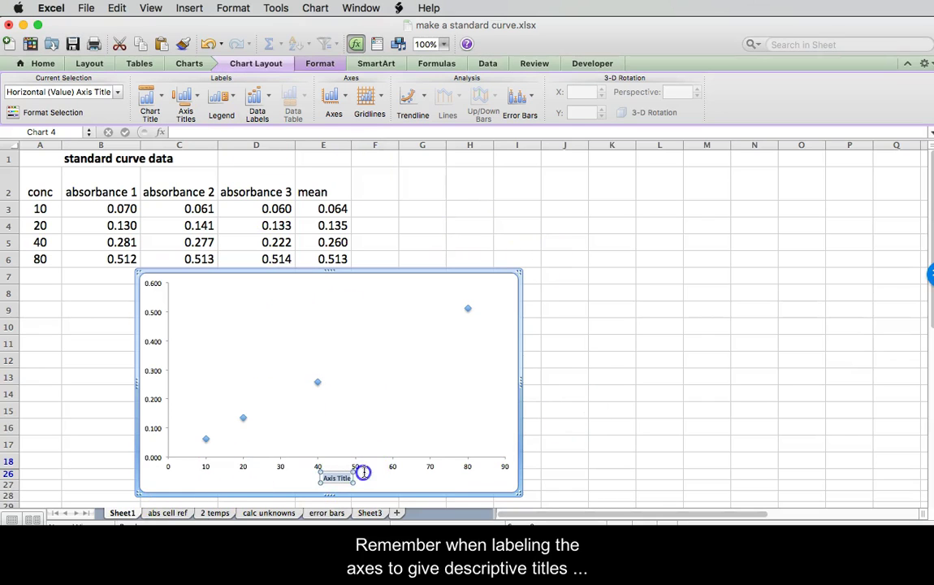
type("Conc")
- Add a rotated vertical axis title reading 'Absorbance (wavelength)'
left_click(185, 96)
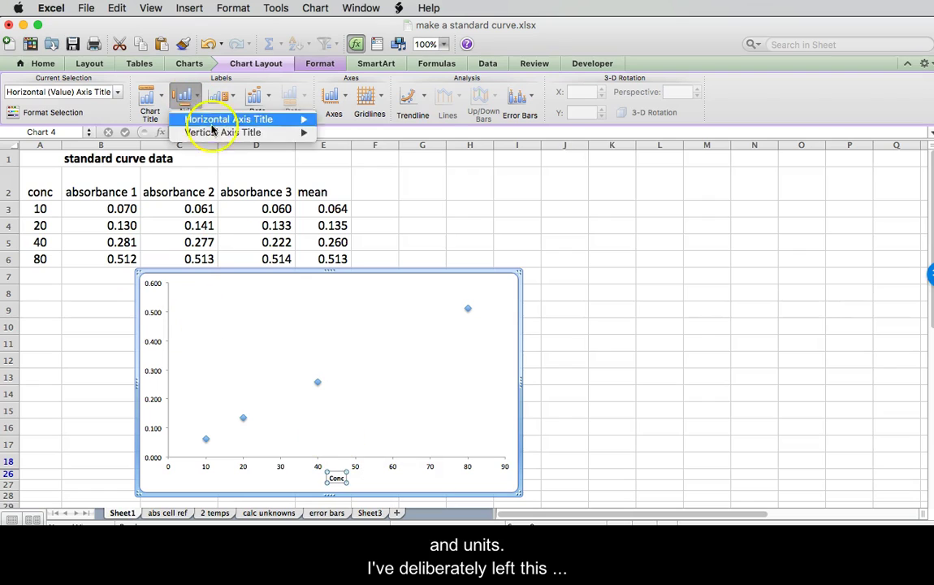
left_click(369, 167)
type("Abs")
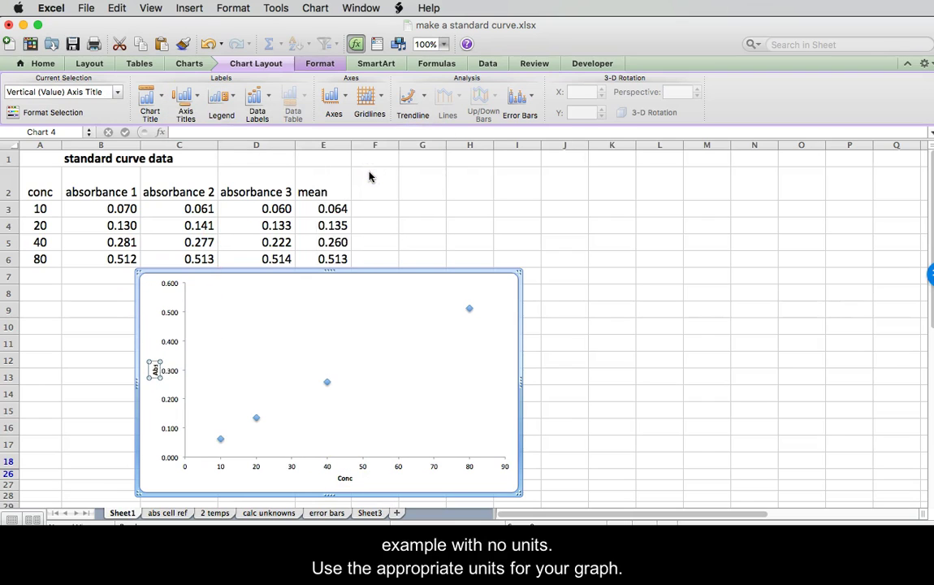
type("orbance (wavelength)")
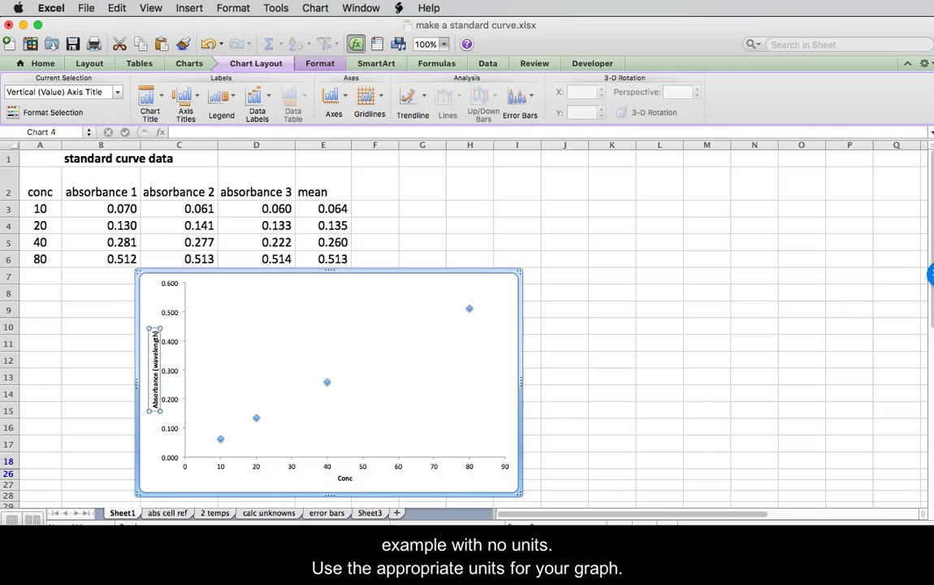
- Add a chart title above the chart reading 'Standard Curve for A'
left_click(618, 441)
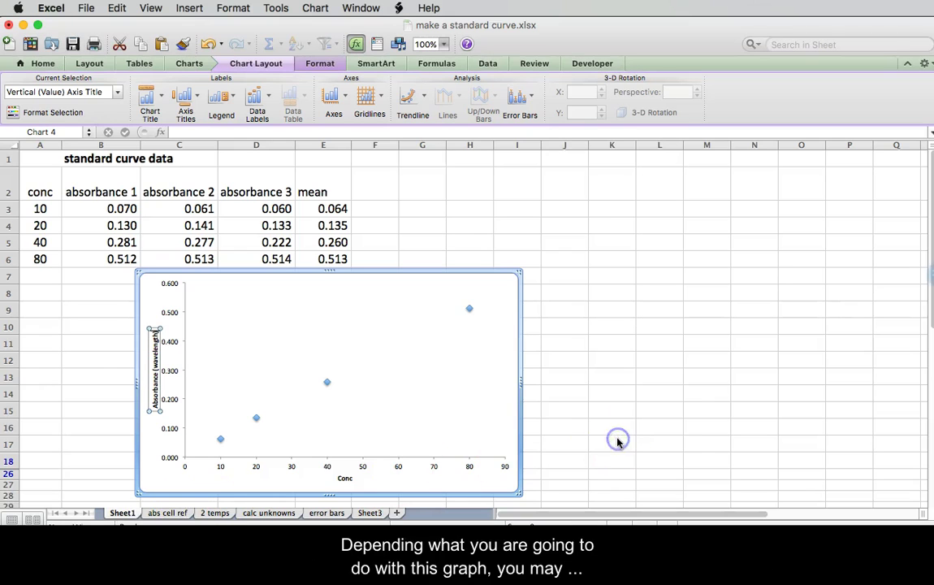
left_click(186, 98)
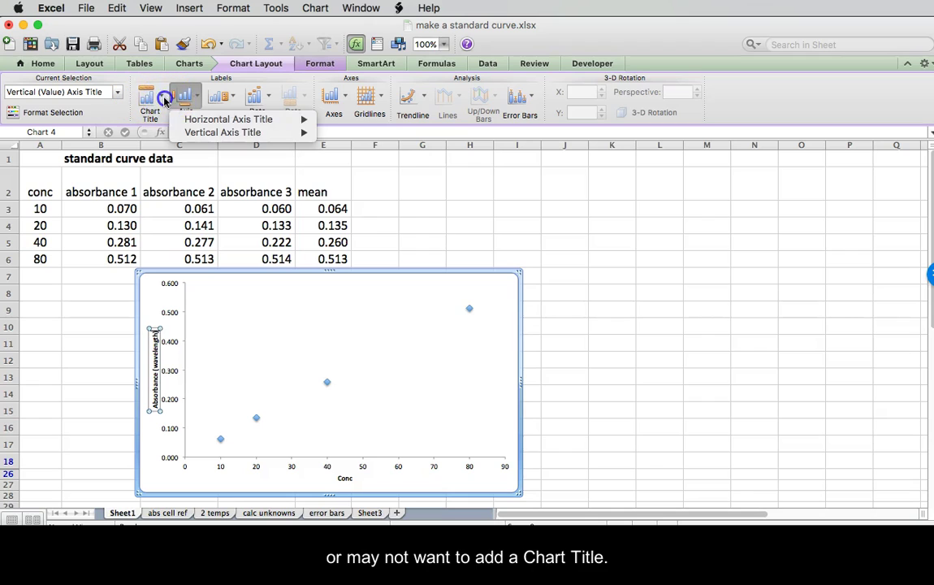
left_click(169, 98)
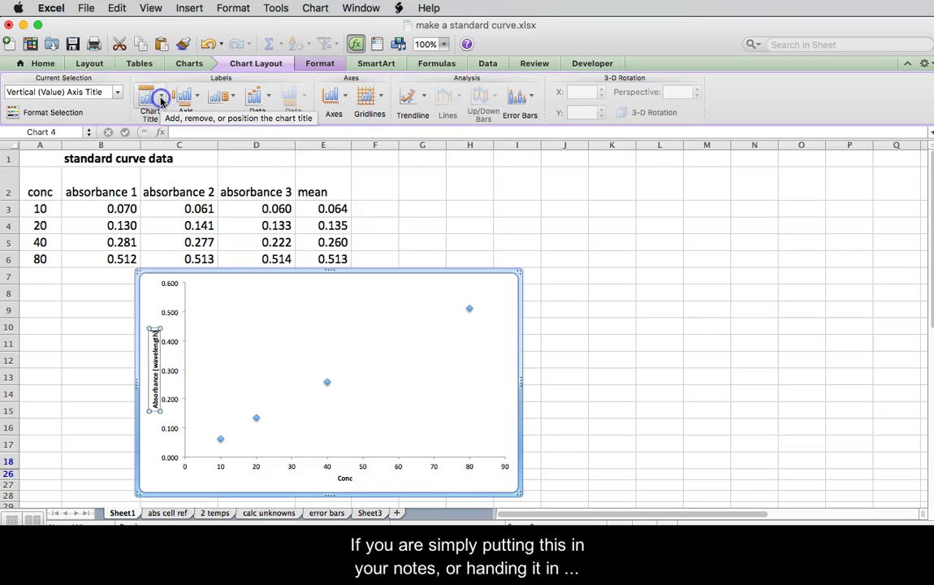
left_click(147, 98)
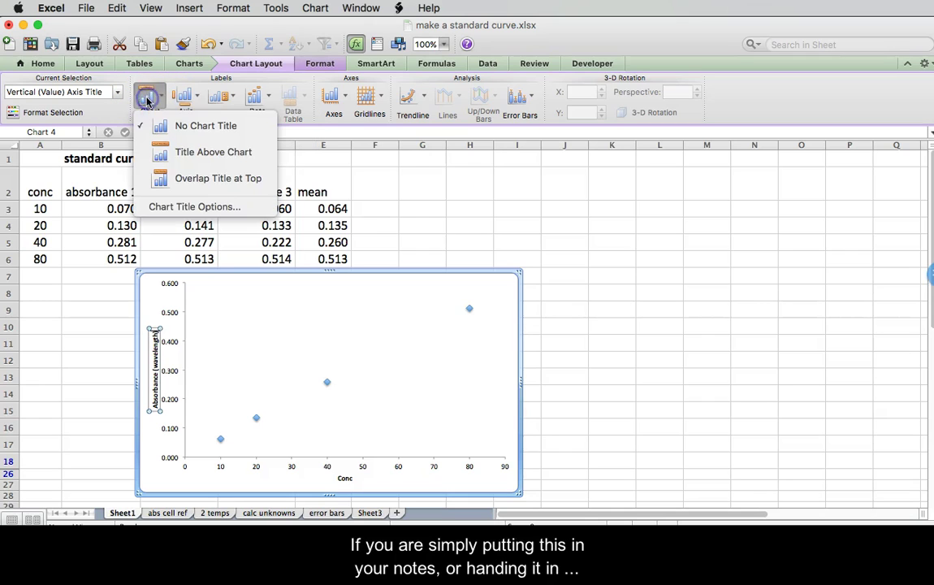
left_click(193, 157)
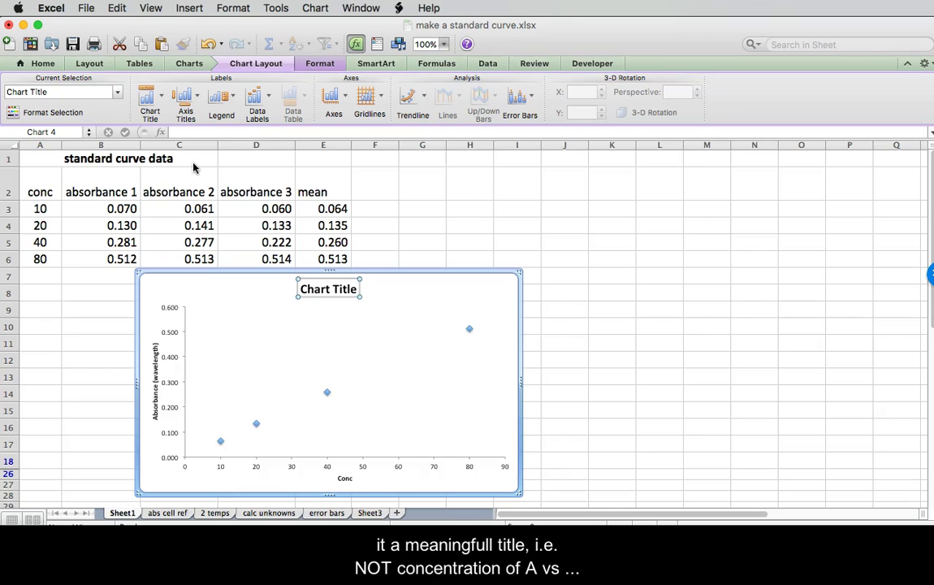
type("Standard Cu")
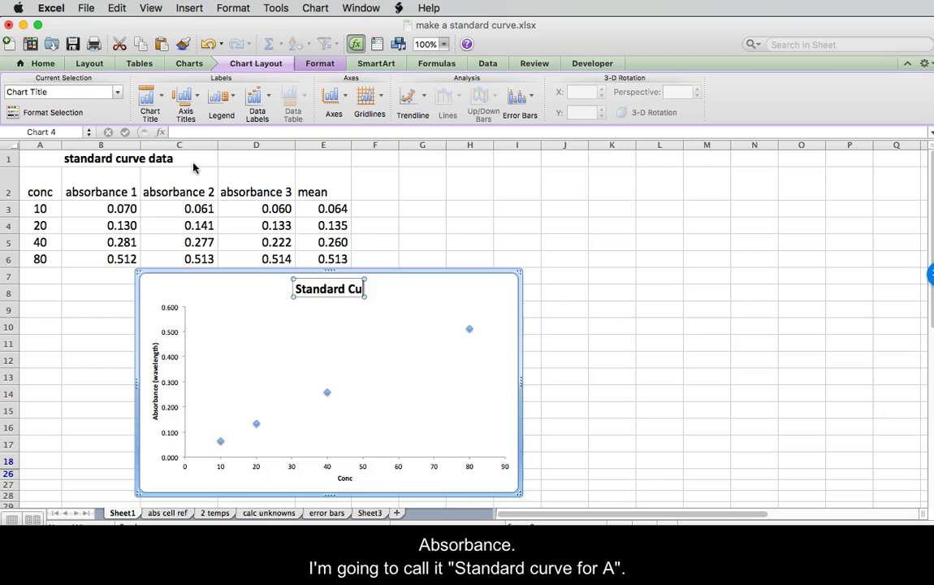
type("rve for A")
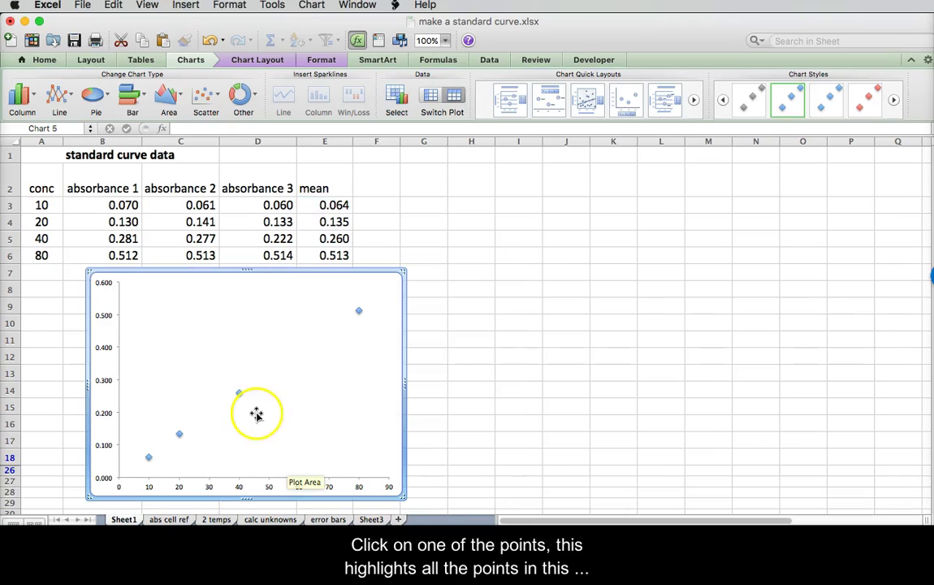
- Add a linear trendline to the mean absorbance series
left_click(239, 395)
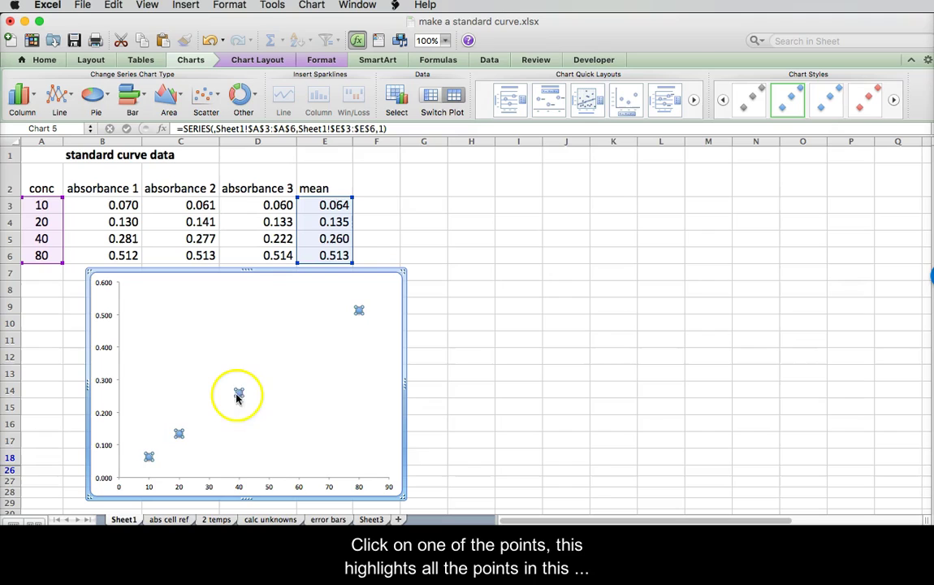
right_click(239, 395)
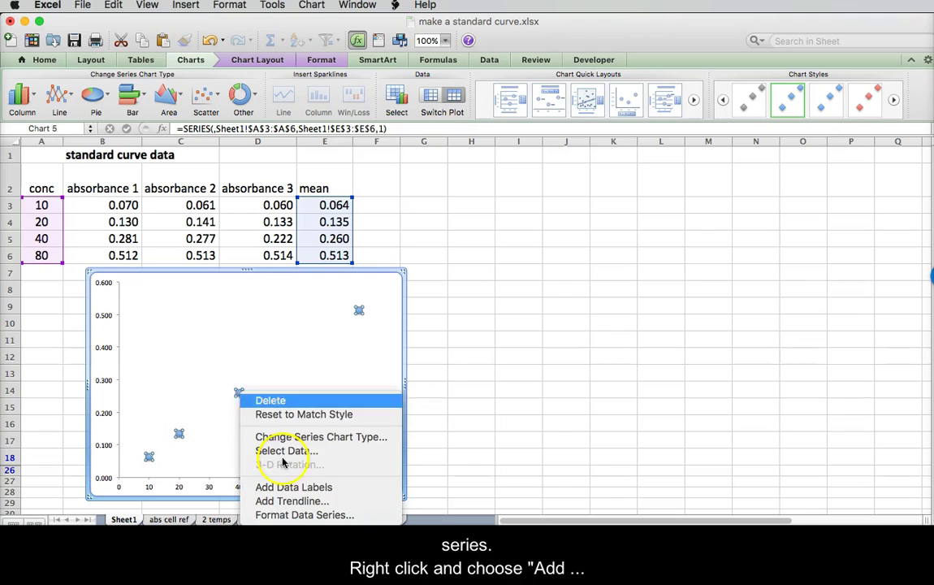
left_click(310, 500)
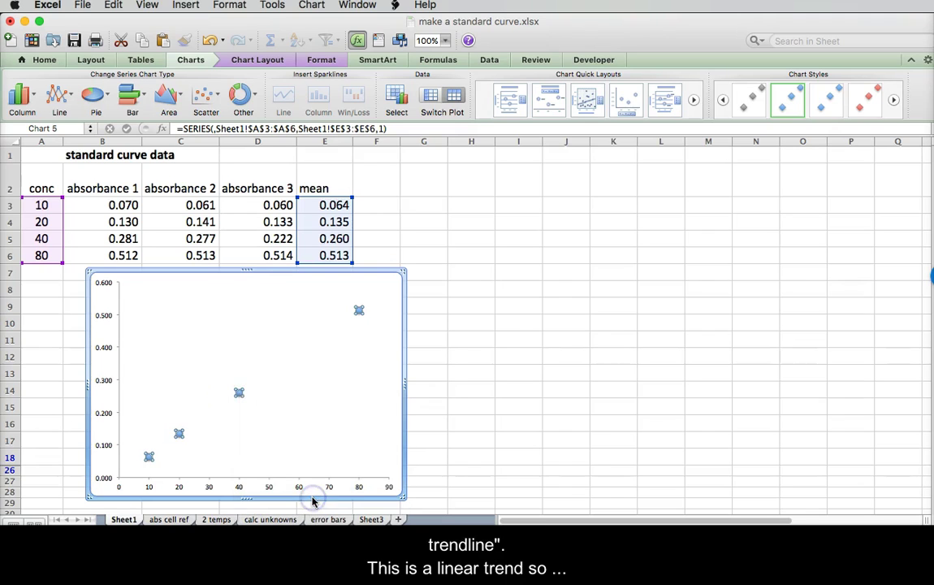
left_click(195, 91)
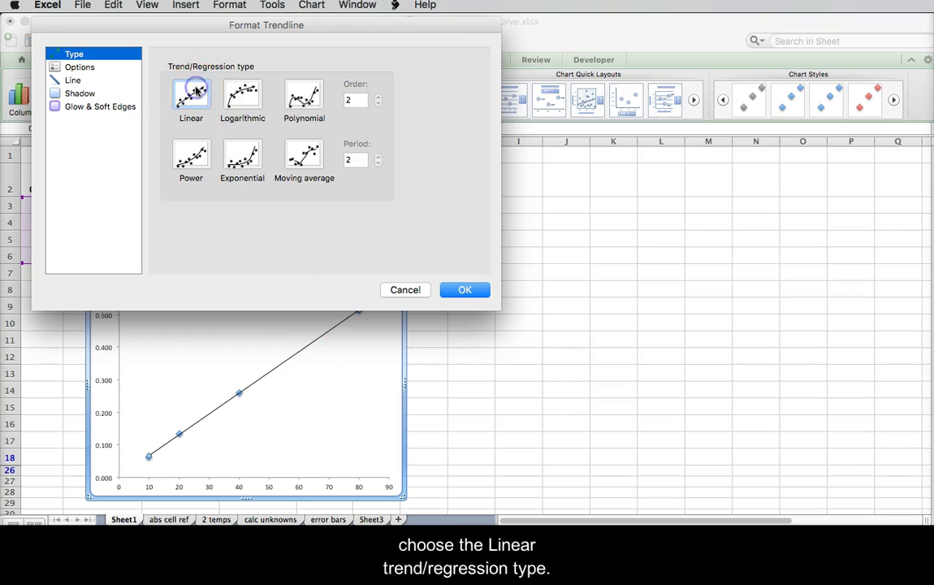
left_click(119, 68)
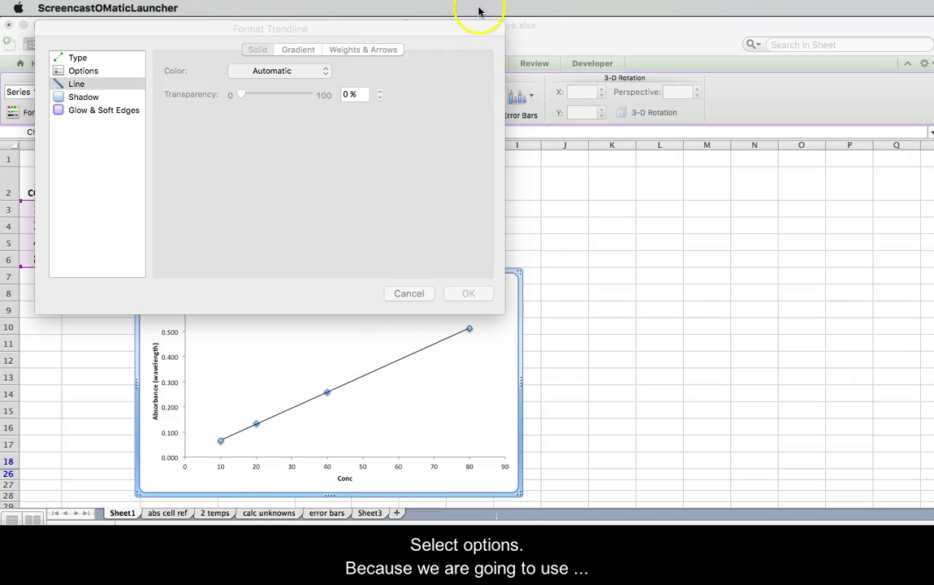
- Show the trendline equation and R², set intercept to 0, and move the label upper-left
left_click(484, 32)
left_click(94, 71)
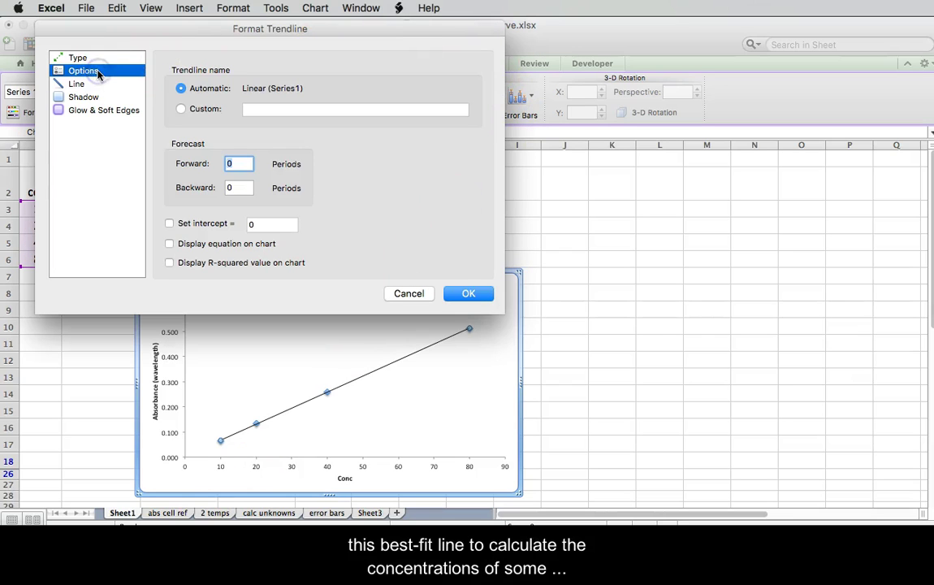
left_click(168, 244)
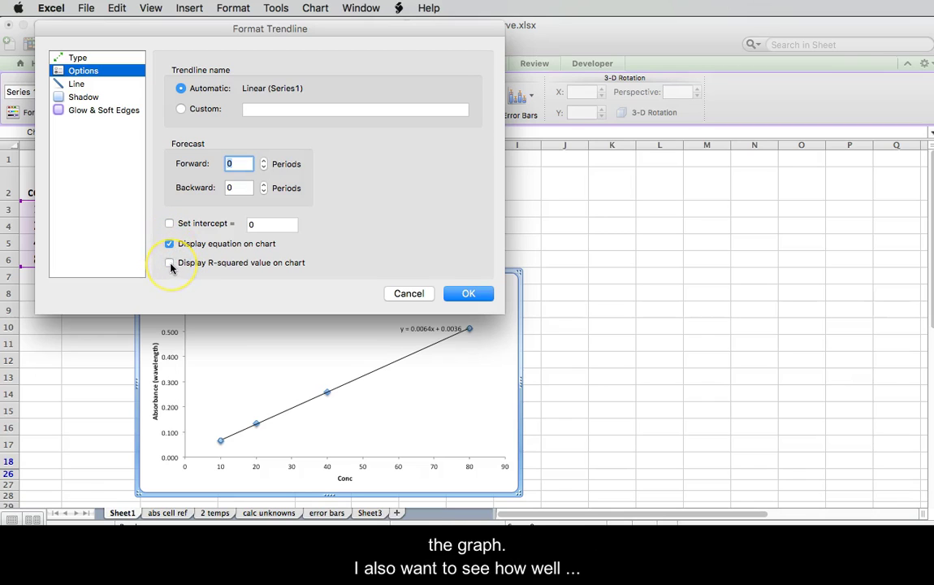
left_click(170, 264)
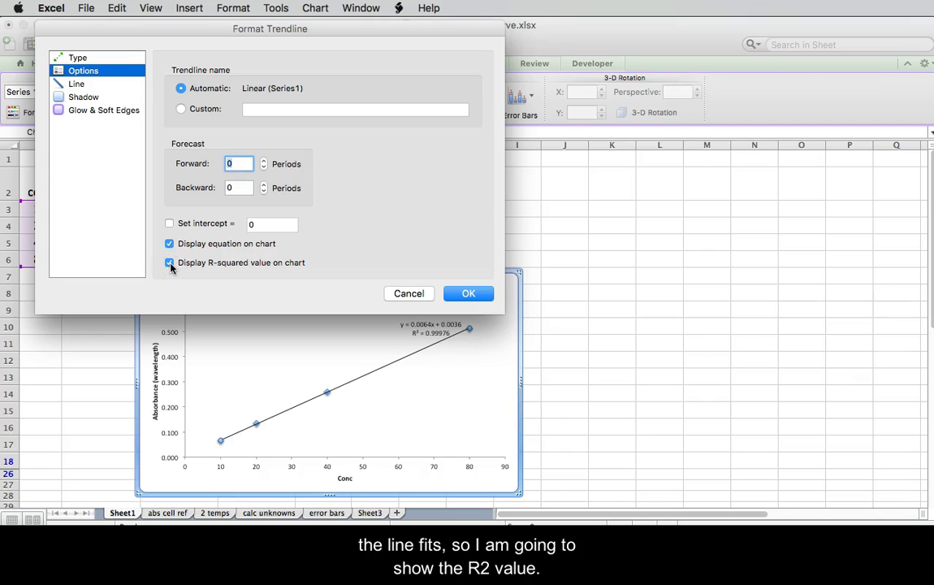
left_click(169, 223)
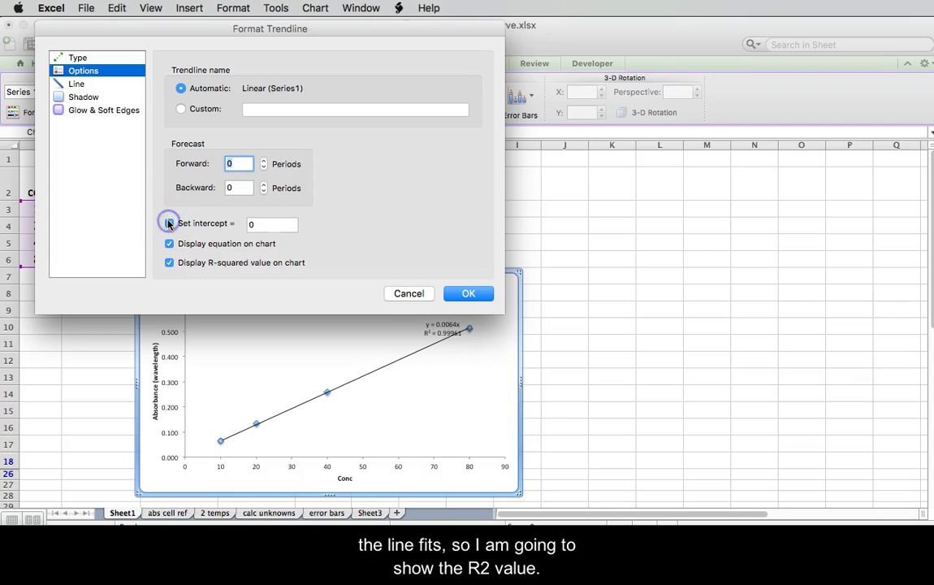
left_click(475, 294)
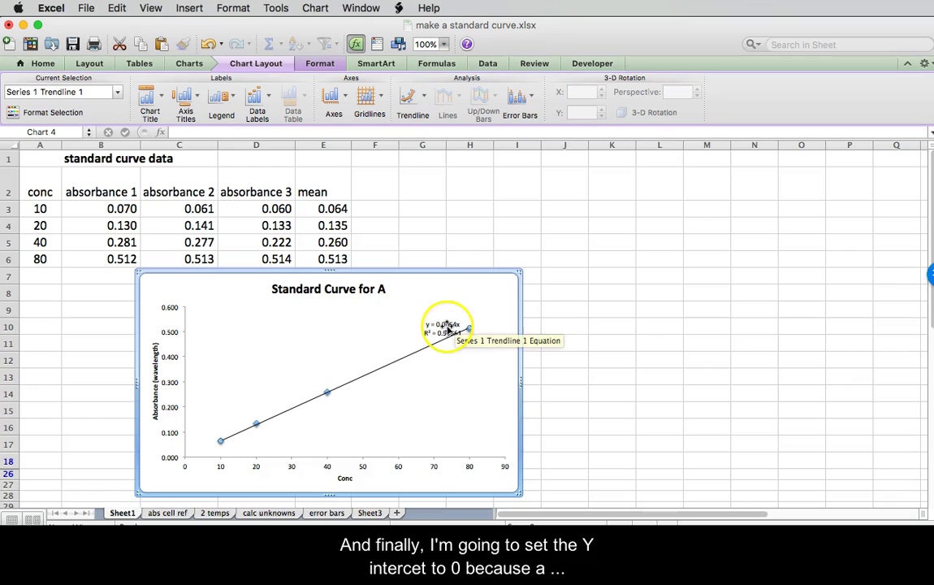
left_click_drag(443, 325, 273, 328)
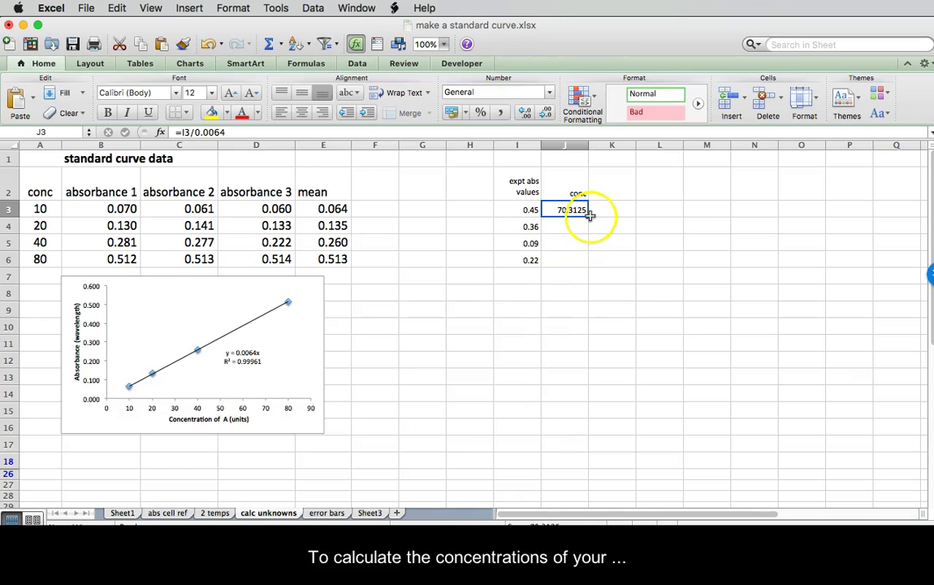
- Fill the J3 formula =I3/0.0064 down to J6
left_click(573, 210)
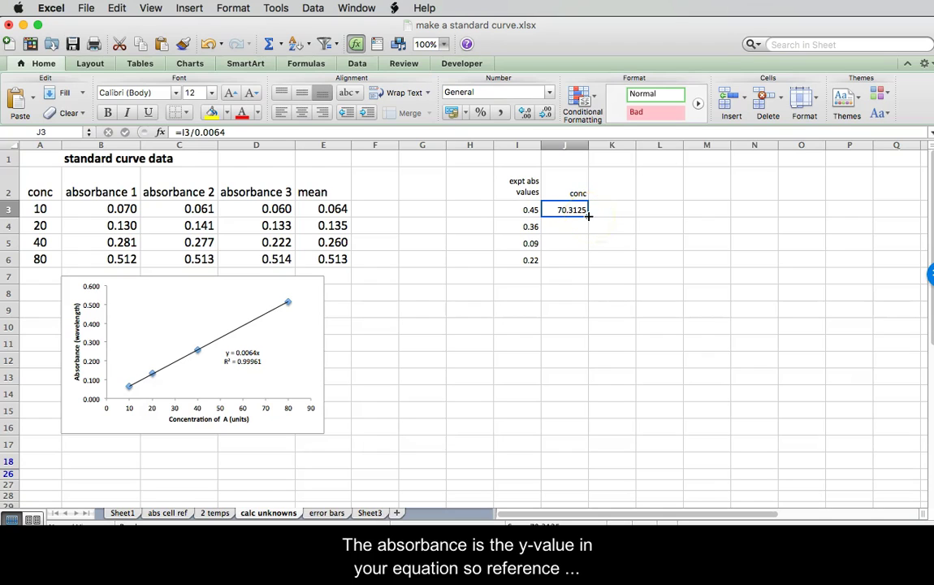
left_click_drag(588, 216, 587, 259)
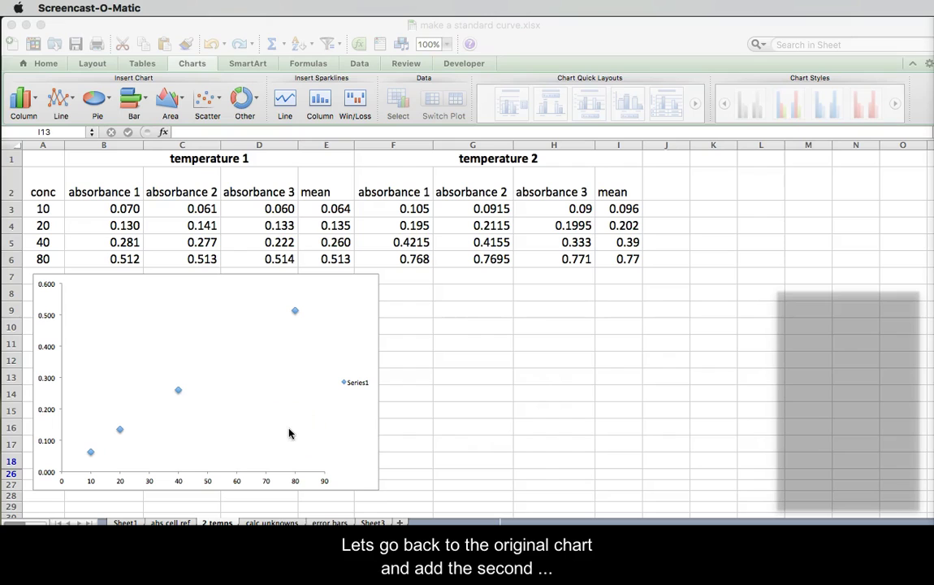
- Add Series2 plotting concentrations A3:A6 against temperature 2 means I3:I6
left_click(459, 445)
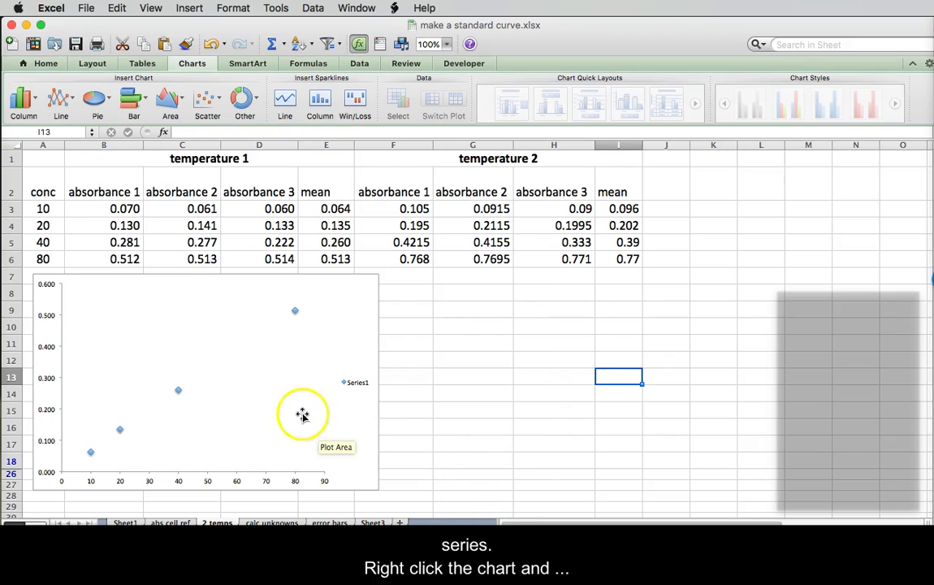
right_click(302, 416)
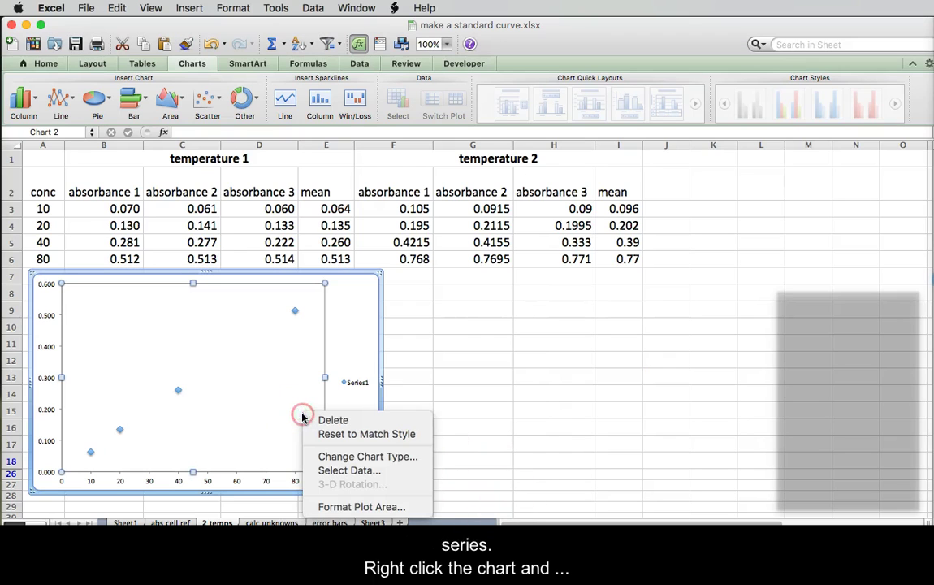
left_click(368, 472)
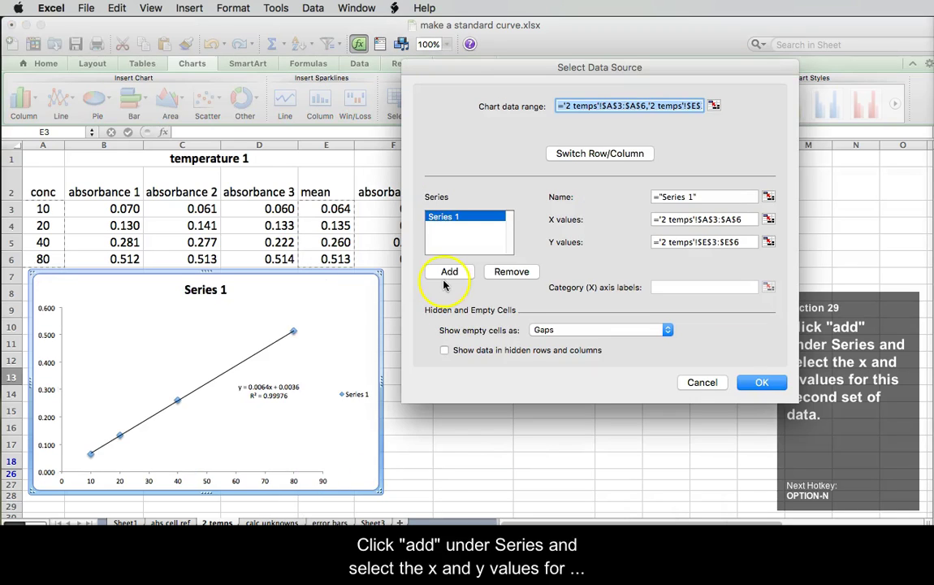
left_click(449, 272)
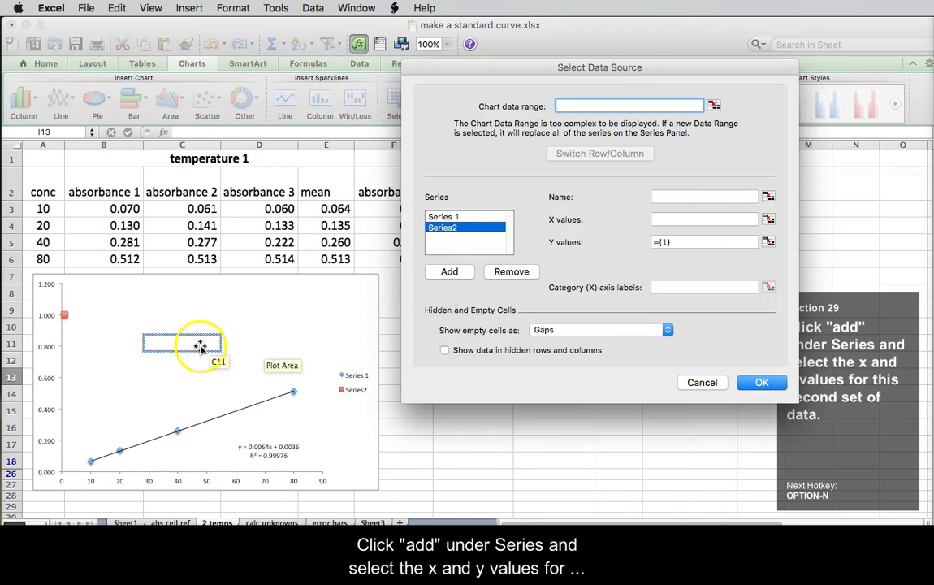
left_click(769, 219)
left_click_drag(42, 209, 45, 257)
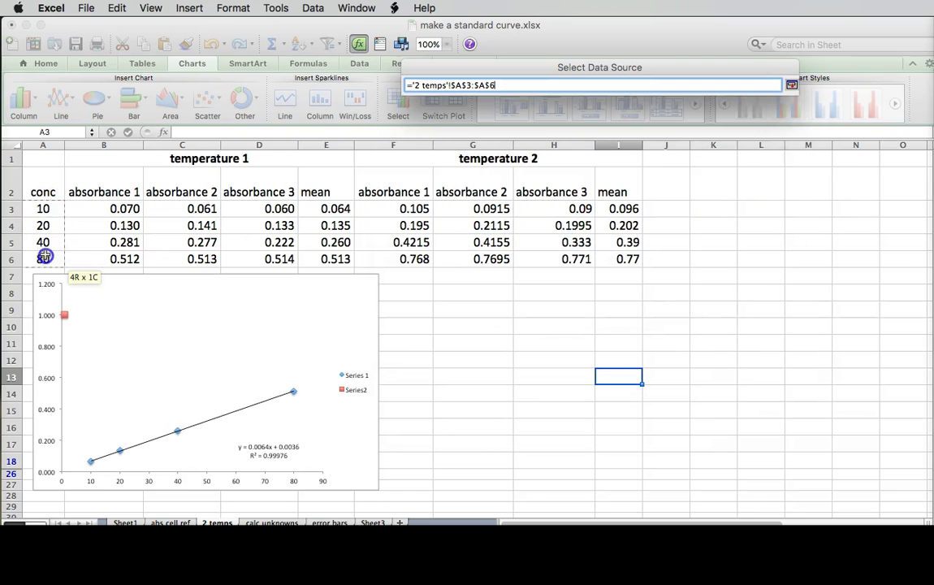
left_click(708, 244)
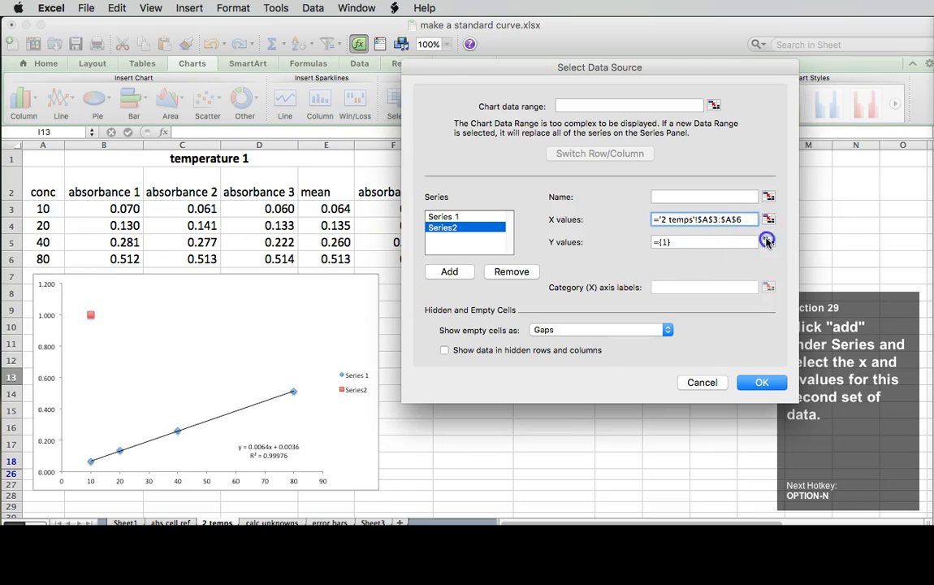
left_click_drag(640, 210, 630, 254)
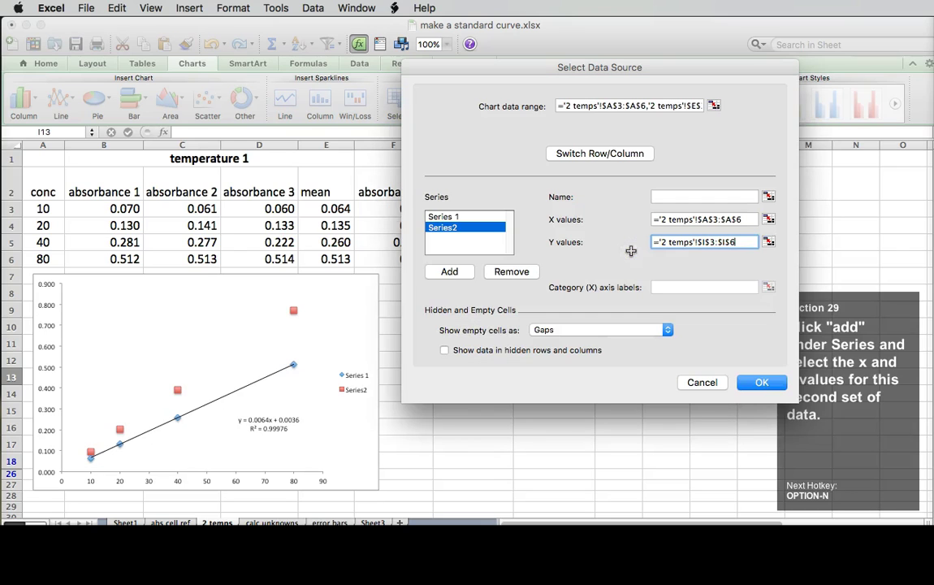
left_click(749, 369)
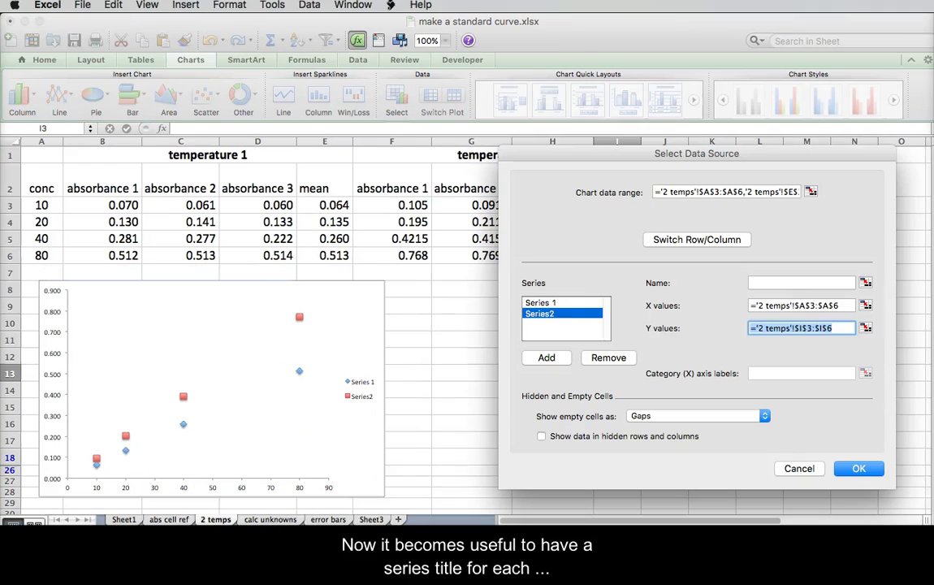
- Rename Series1 to 'Temp 1' and Series2 to 'Temp 2'
left_click(557, 303)
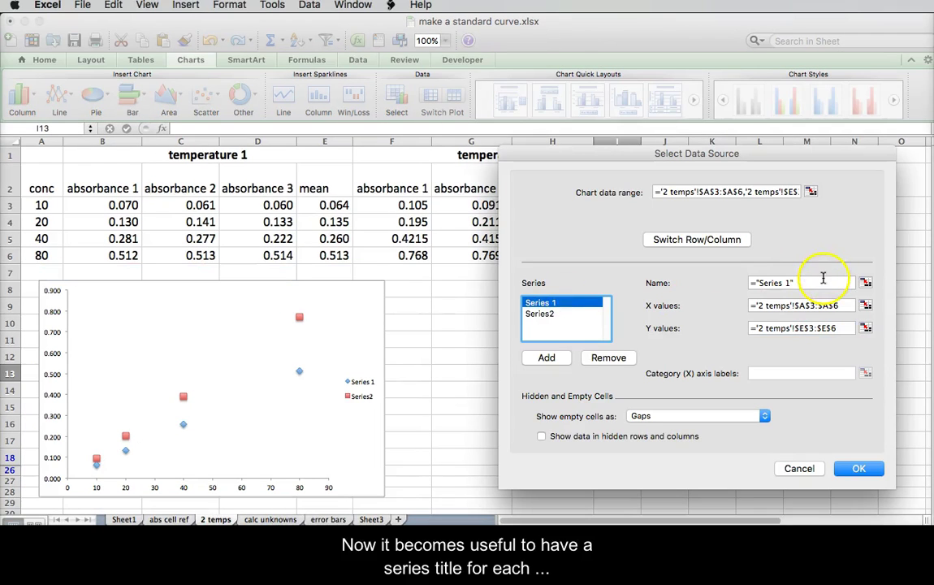
left_click_drag(823, 277, 695, 287)
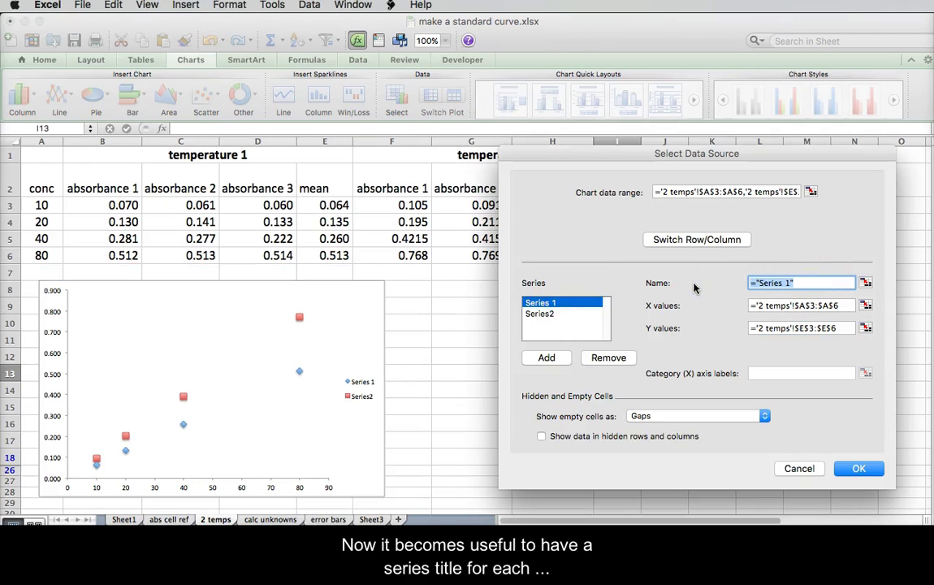
type("Temp 1")
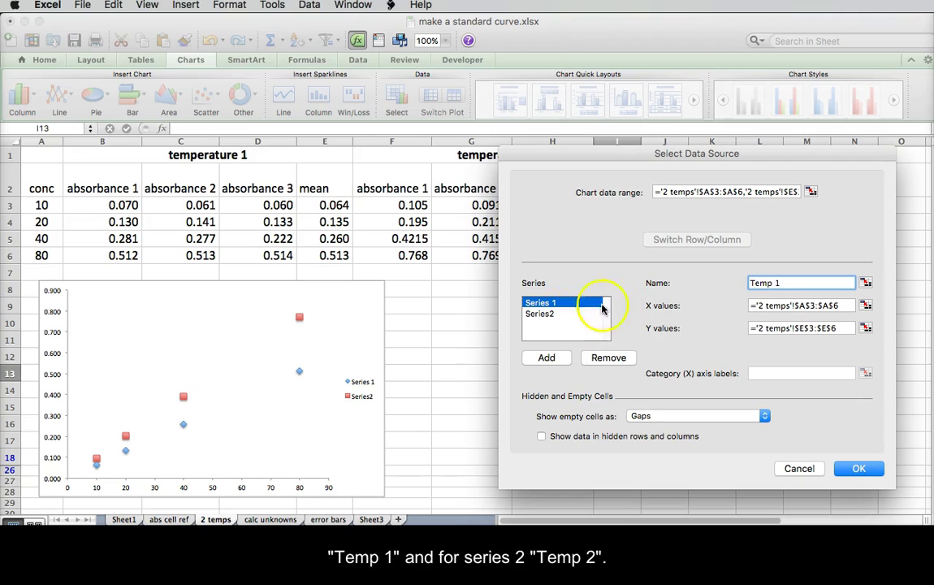
left_click(558, 314)
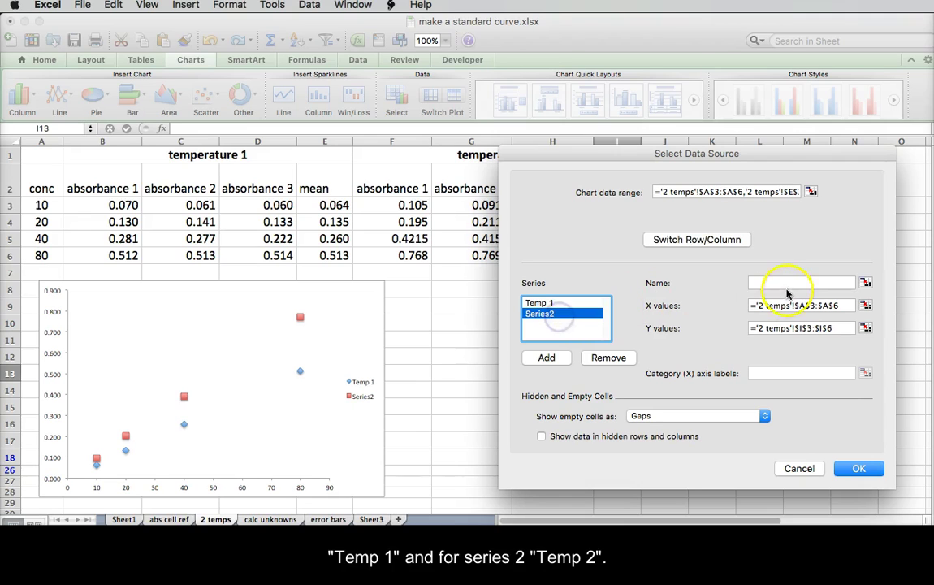
left_click(784, 284)
type("Temp 2")
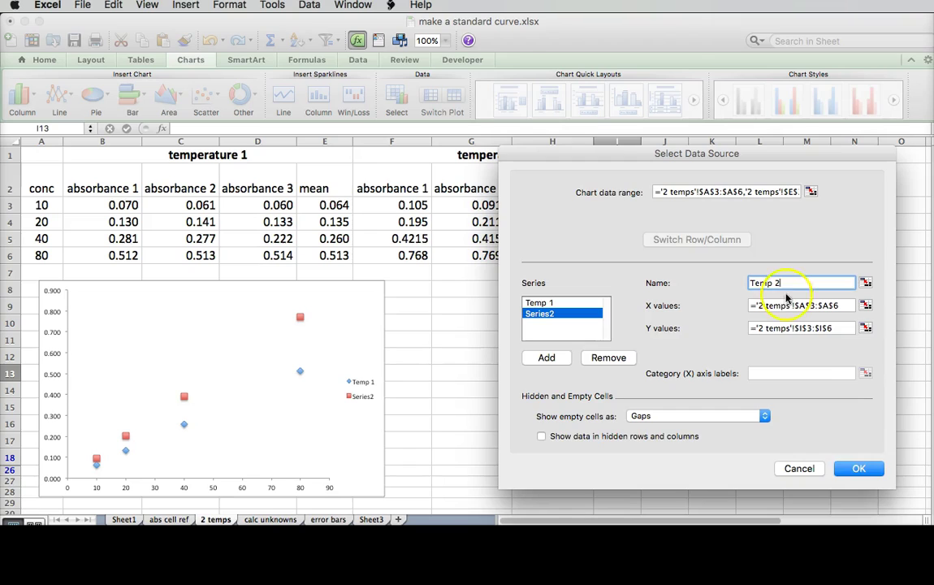
left_click(869, 469)
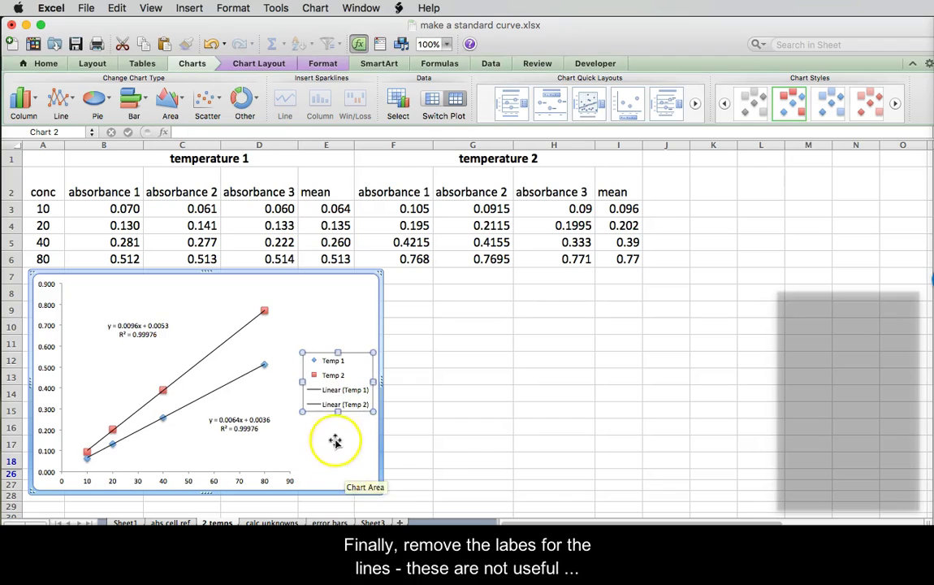
- Delete the Linear (Temp 1) and Linear (Temp 2) trendline entries from the chart legend
left_click(356, 387)
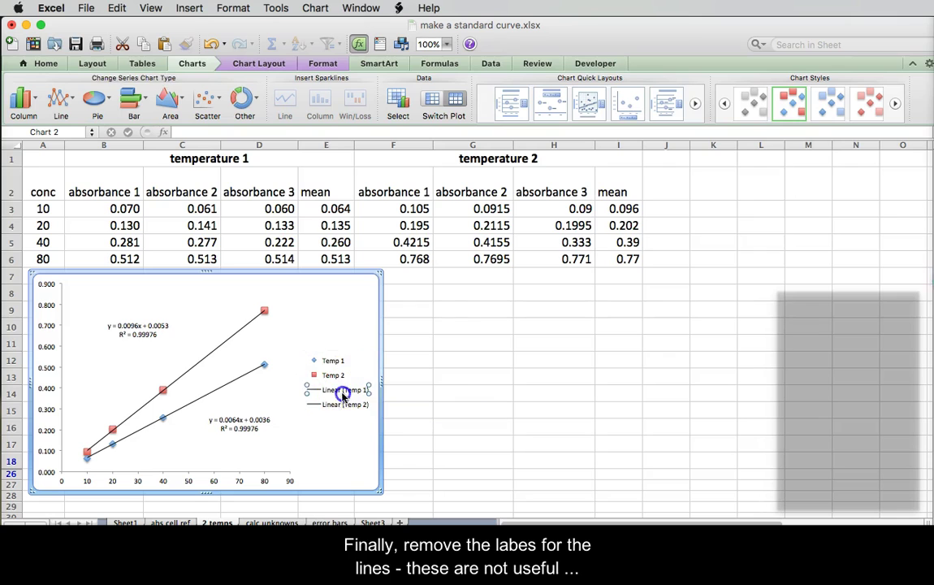
left_click(352, 398)
double_click(348, 402)
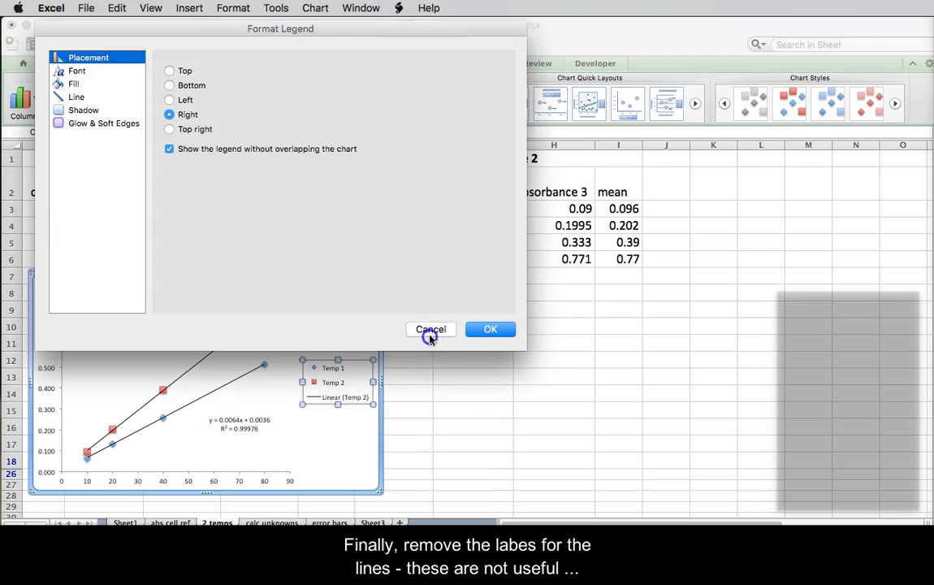
left_click(428, 331)
left_click(332, 398)
key("Delete")
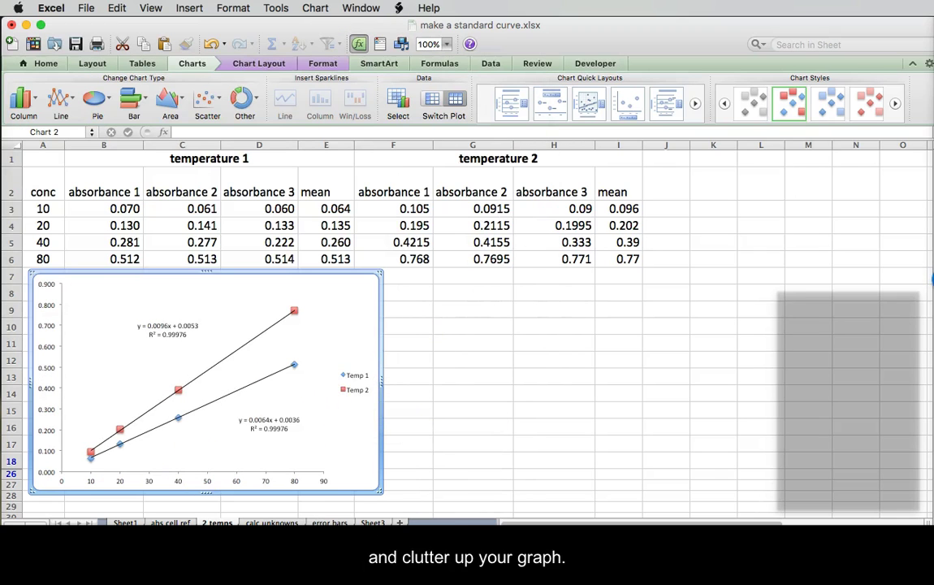